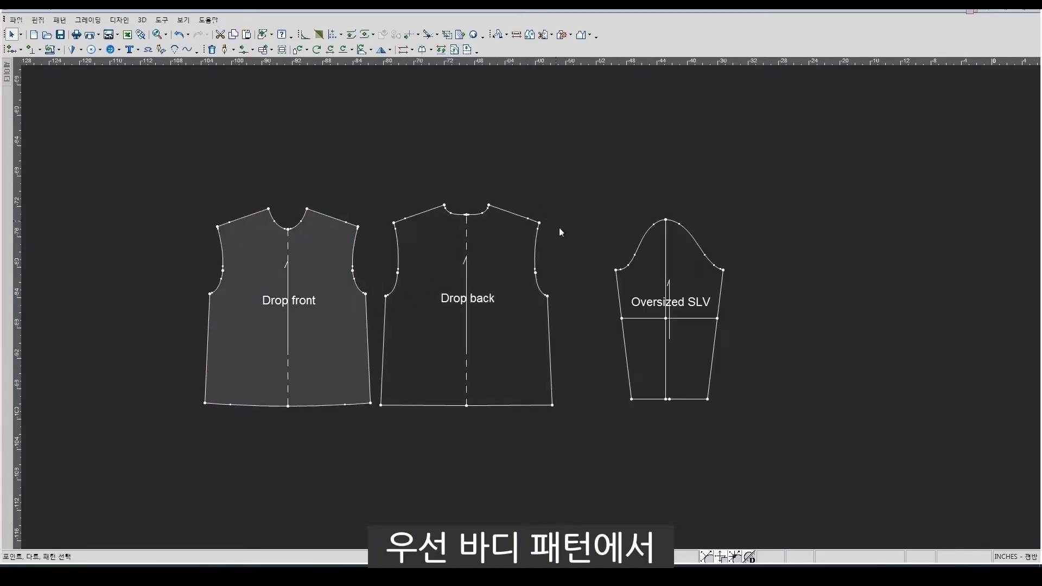
# - Place a horizontal guideline through the top of the sleeve cap, offset below it
pyautogui.scroll(1, 542, 249)
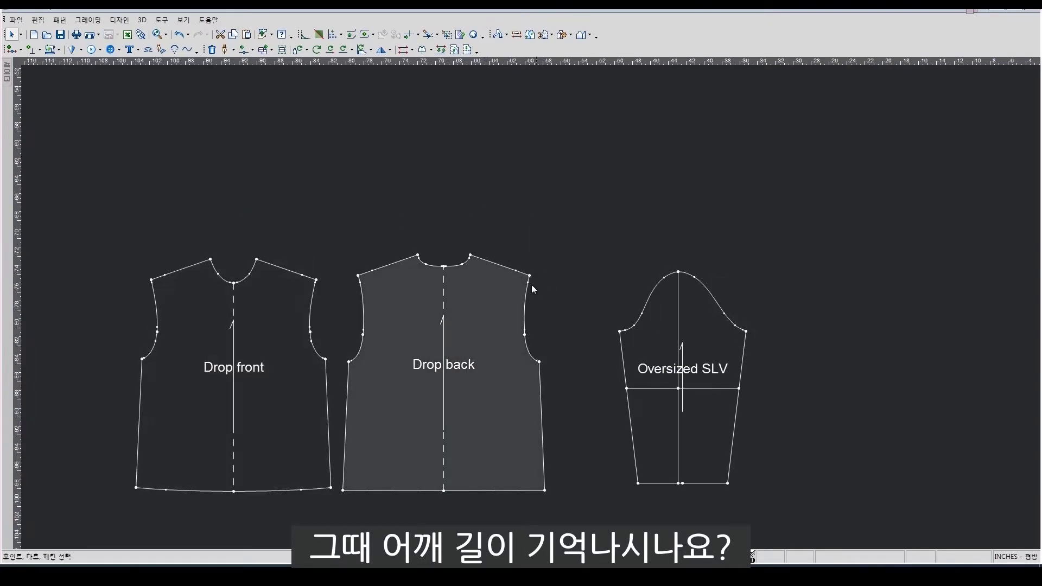
pyautogui.scroll(1, 535, 284)
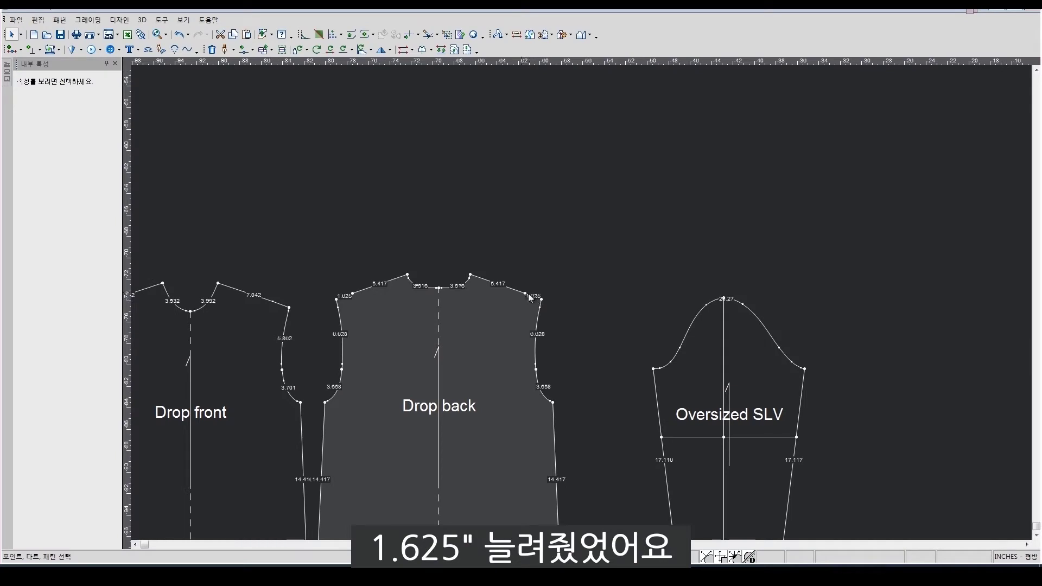
pyautogui.rightClick(616, 284)
pyautogui.click(670, 366)
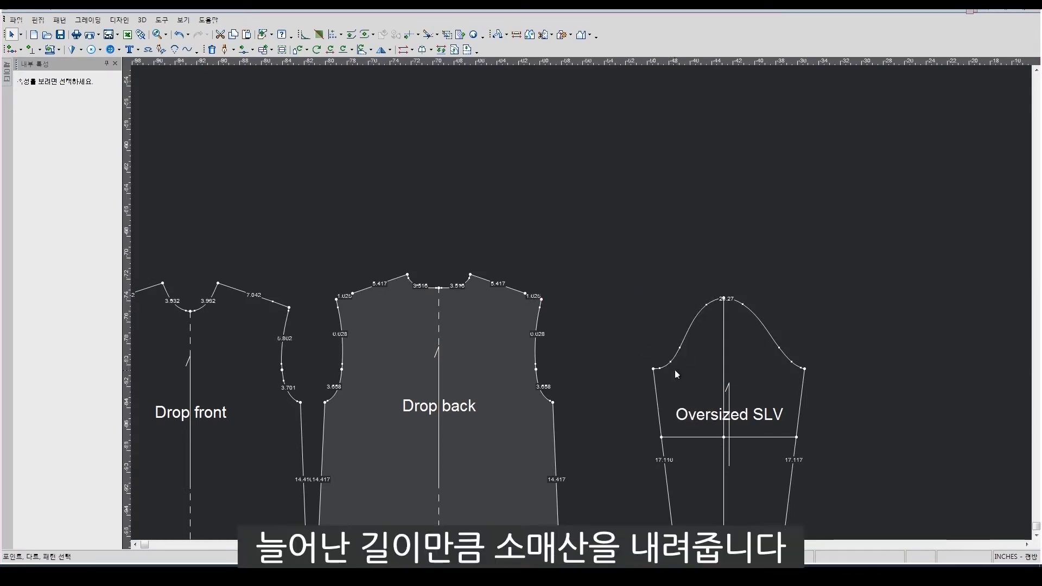
pyautogui.scroll(1, 693, 372)
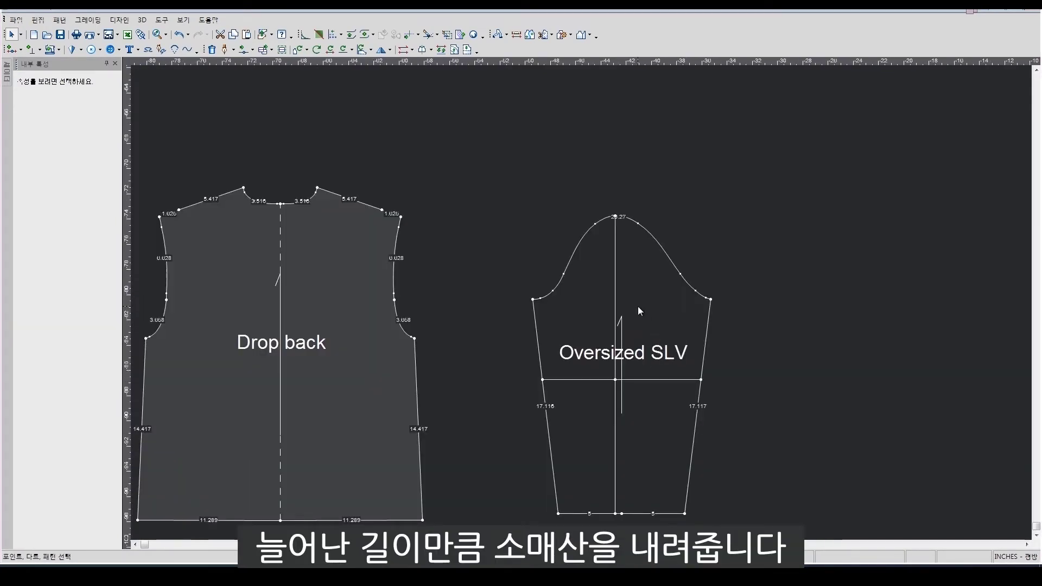
pyautogui.click(616, 218)
pyautogui.click(617, 218)
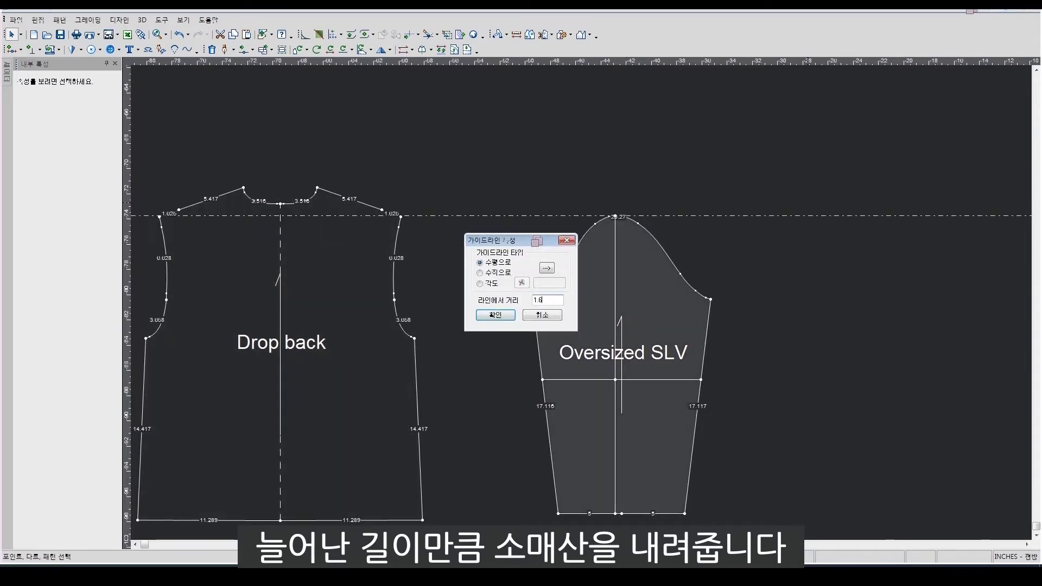
pyautogui.press('Return')
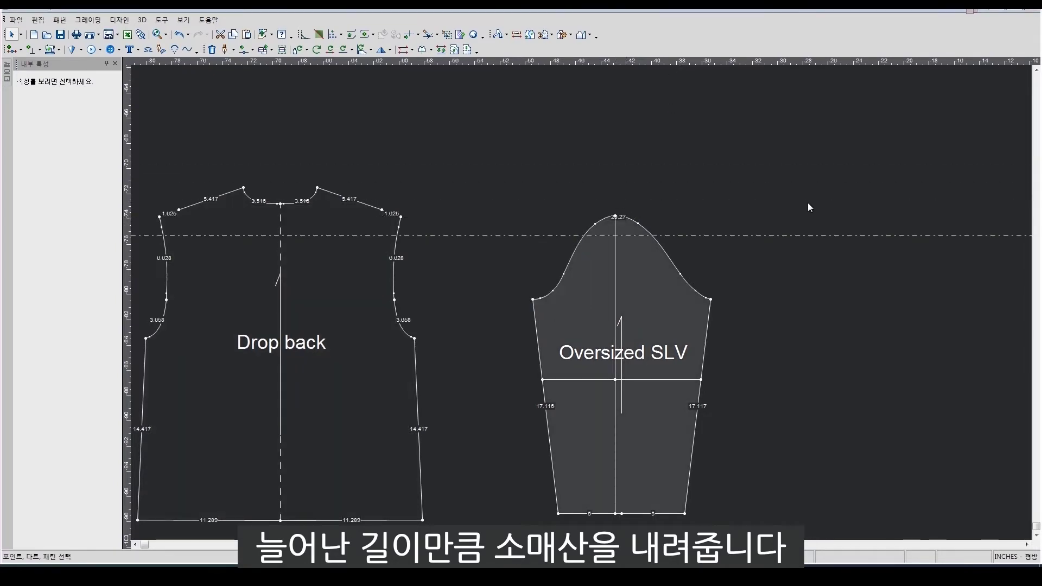
# - Add a horizontal guideline 0.8125 in above the sleeve's left underarm point
pyautogui.click(532, 299)
pyautogui.click(711, 299)
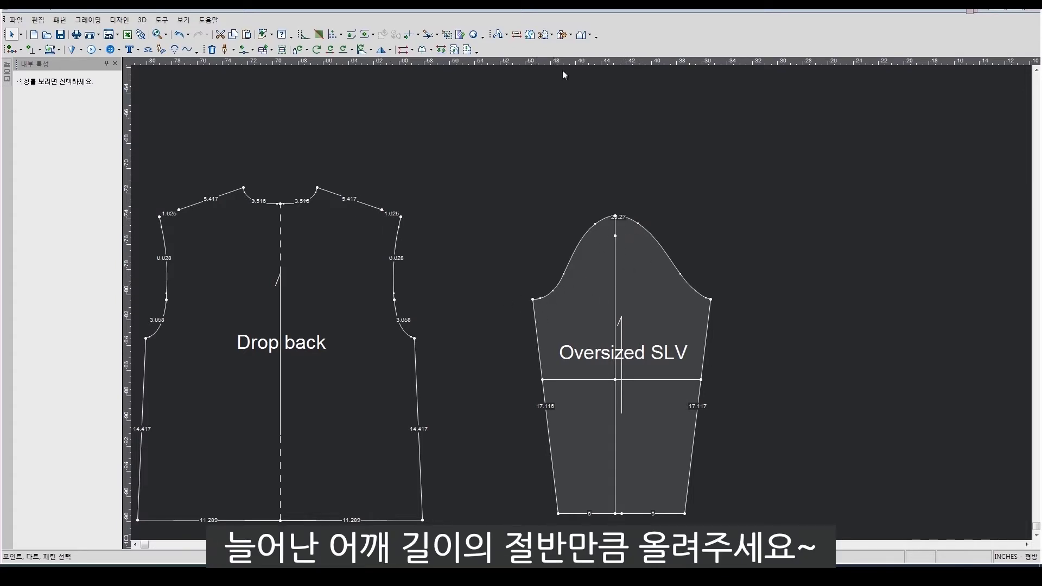
pyautogui.click(533, 300)
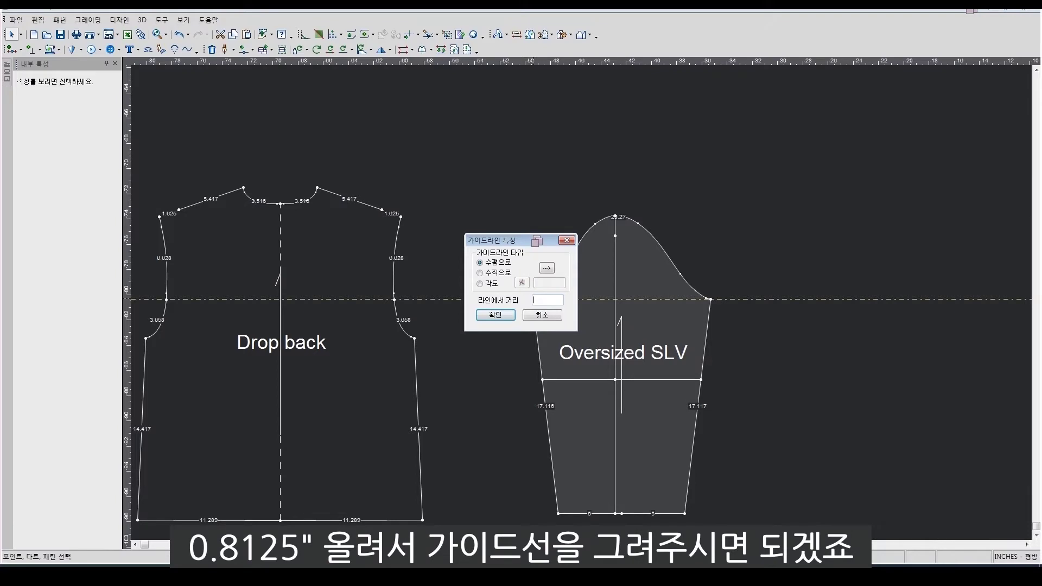
pyautogui.write('125')
pyautogui.press('Return')
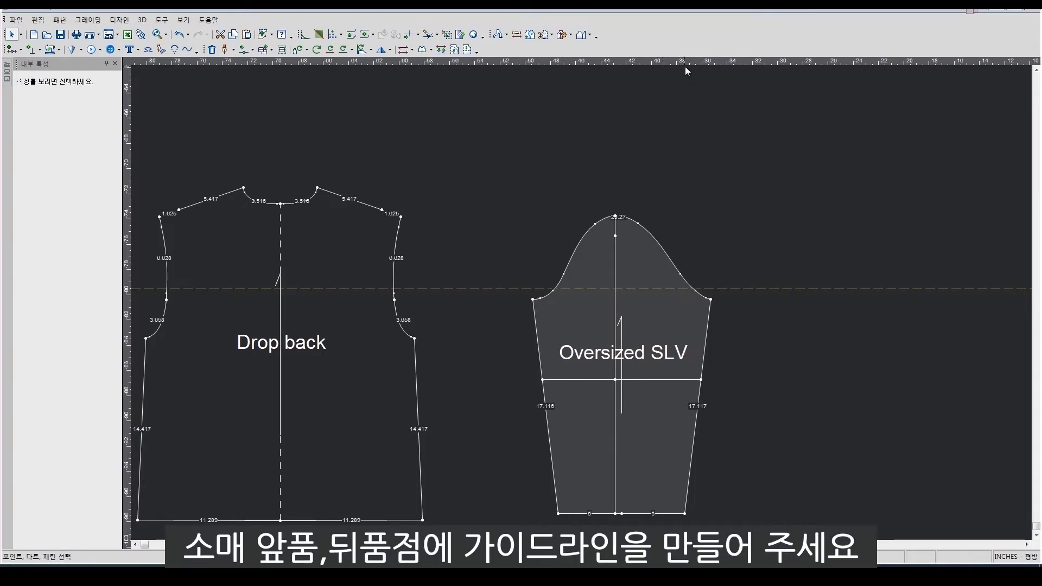
# - Add a second guideline raised 2 in above the sleeve underarm point
pyautogui.moveTo(686, 64); pyautogui.dragTo(531, 304)
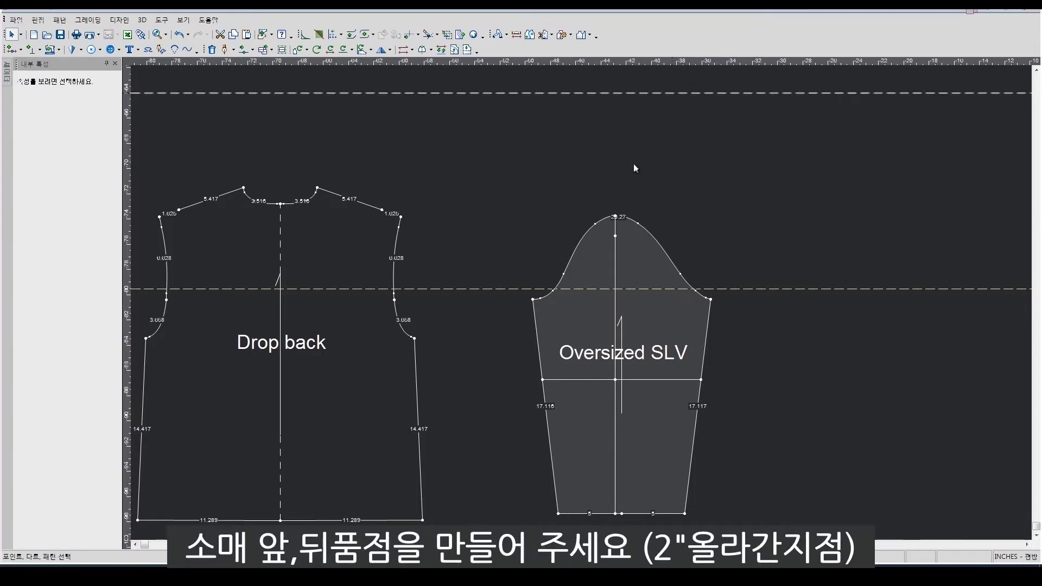
pyautogui.doubleClick(531, 301)
pyautogui.write('2')
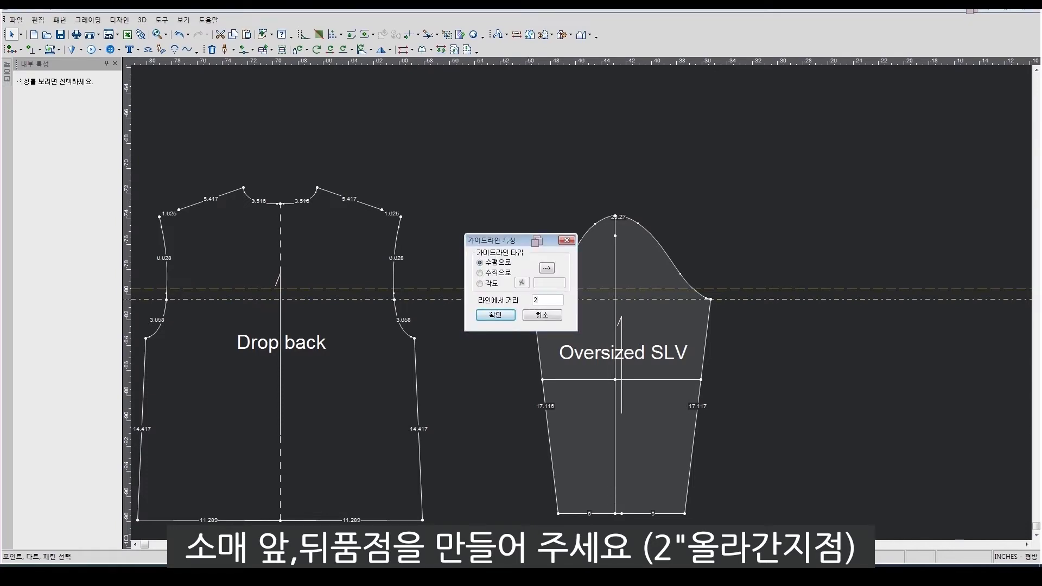
pyautogui.press('Return')
pyautogui.rightClick(686, 236)
pyautogui.press('Escape')
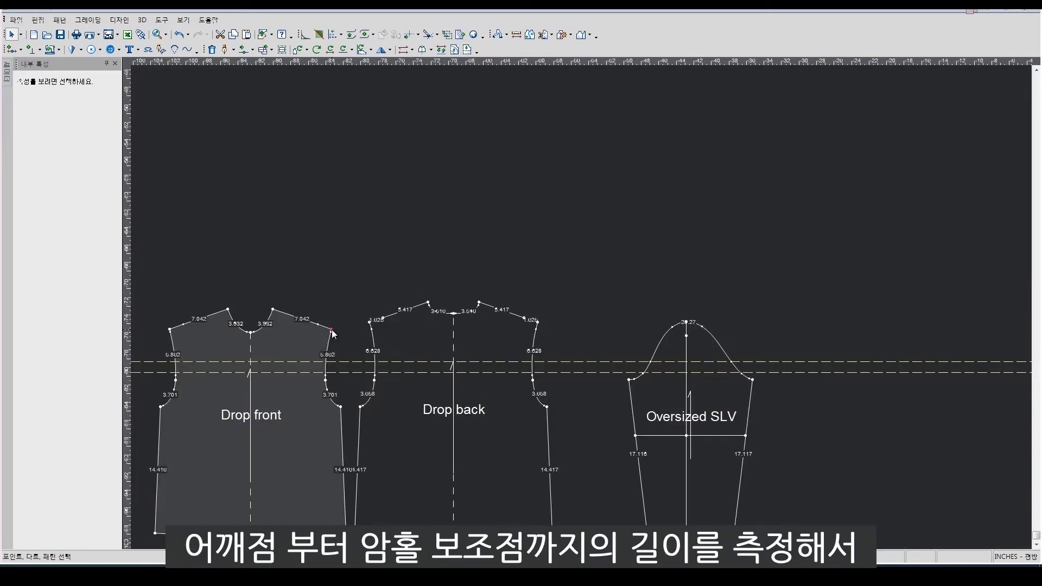
pyautogui.click(326, 378)
pyautogui.click(326, 380)
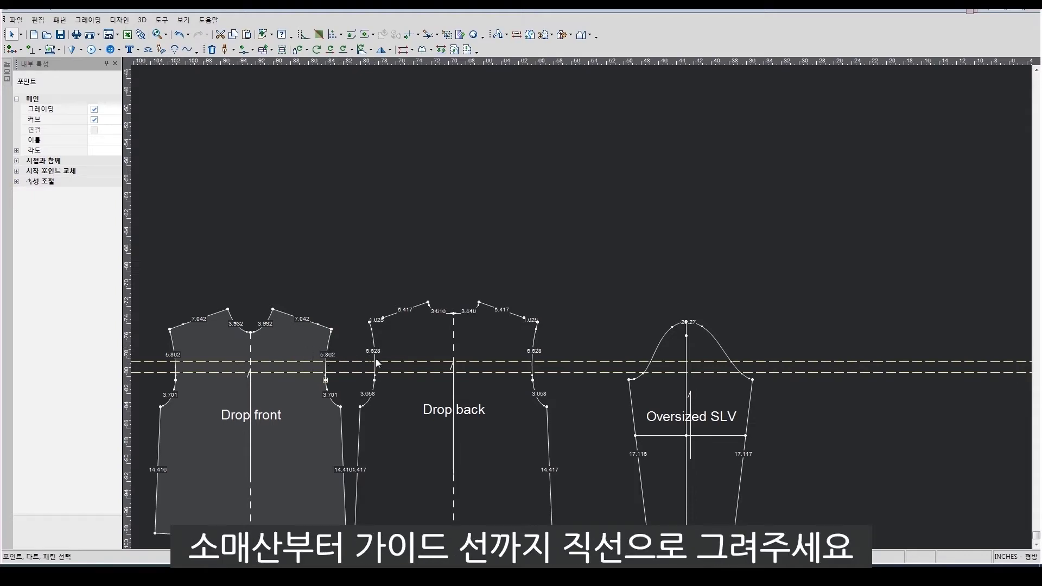
pyautogui.click(721, 339)
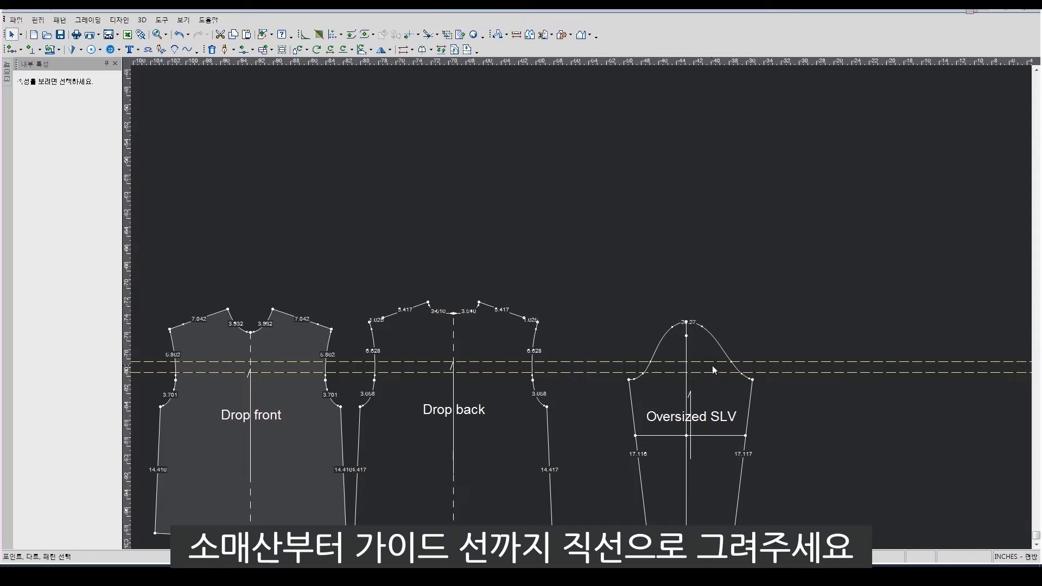
pyautogui.click(687, 323)
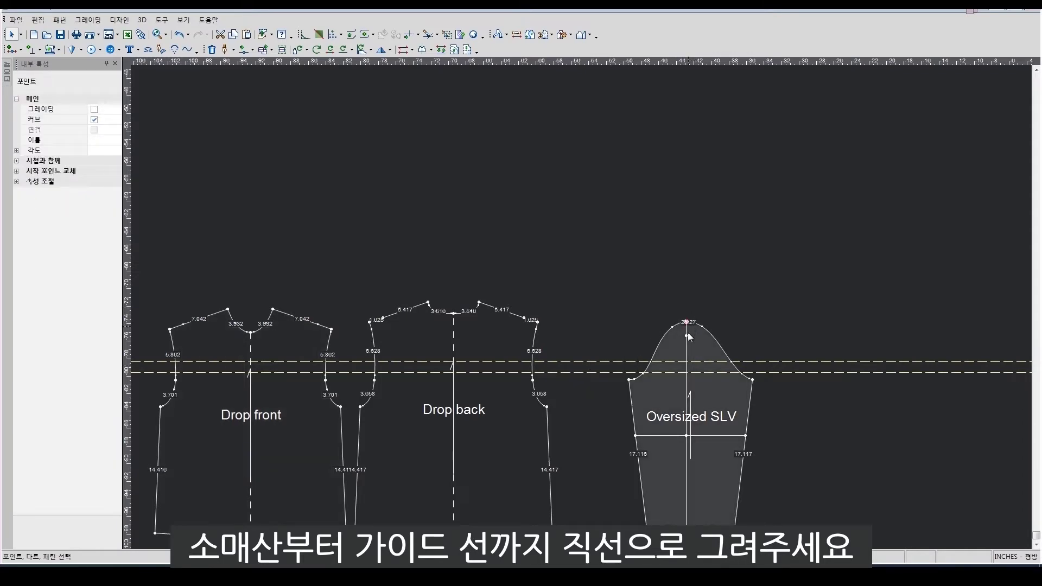
pyautogui.click(752, 318)
pyautogui.scroll(1, 678, 337)
pyautogui.scroll(1, 597, 306)
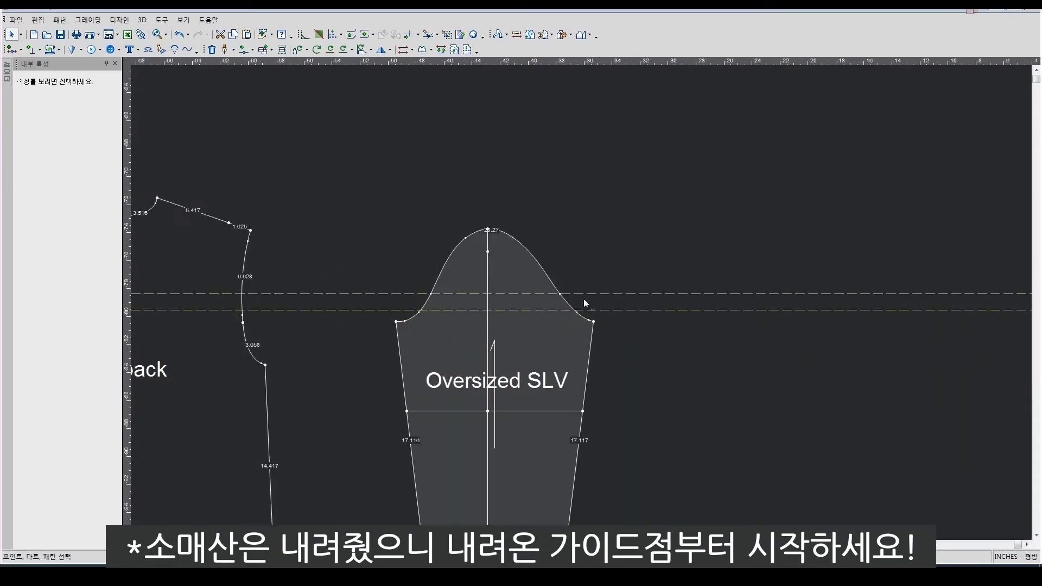
pyautogui.scroll(1, 591, 316)
pyautogui.click(677, 351)
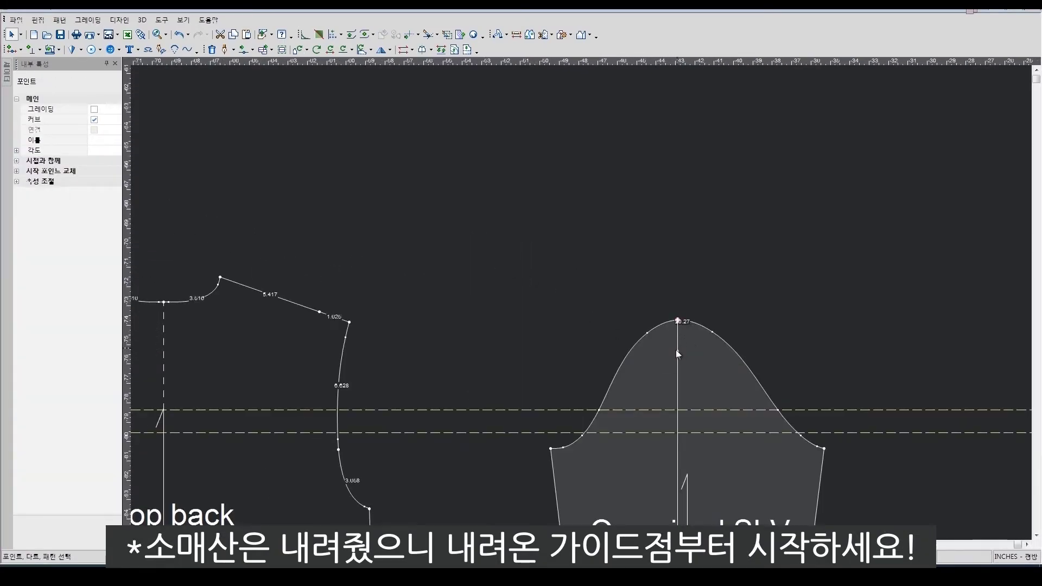
pyautogui.click(635, 262)
# - Finish the helper circle on the sleeve centre line with a 5.862 in radius
pyautogui.rightClick(373, 214)
pyautogui.click(391, 223)
pyautogui.scroll(-1, 532, 350)
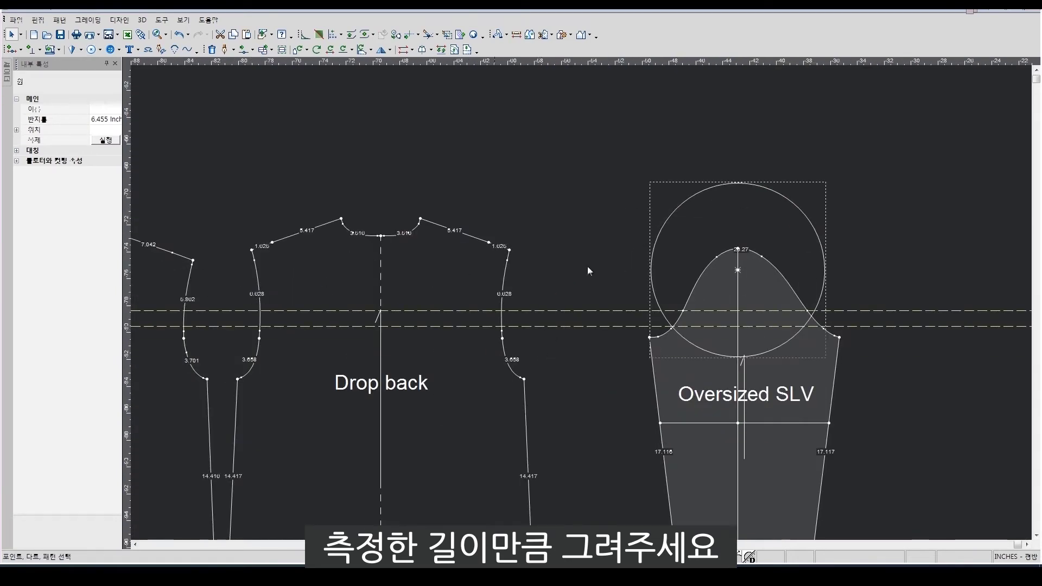
pyautogui.click(98, 120)
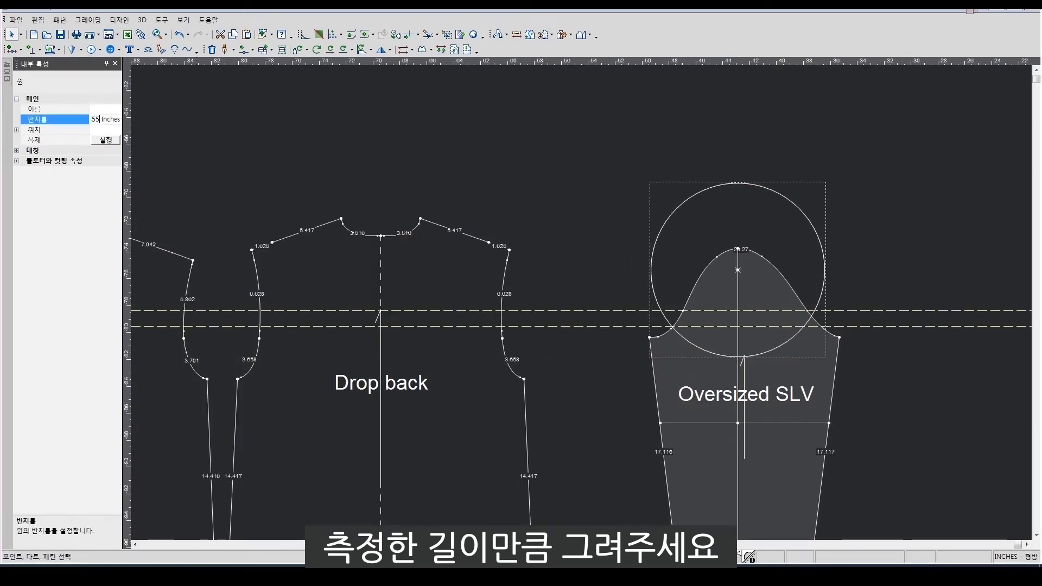
pyautogui.write('5.862')
pyautogui.press('Return')
# - Draw a straight line from the circle centre to where the circle crosses the upper guideline
pyautogui.rightClick(576, 228)
pyautogui.click(602, 238)
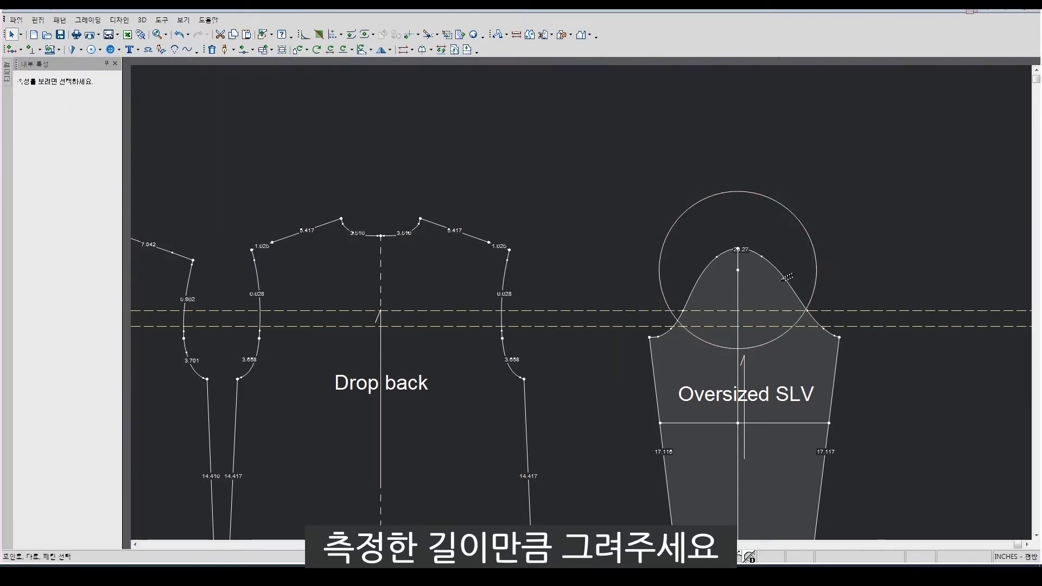
pyautogui.click(737, 270)
pyautogui.press('Return')
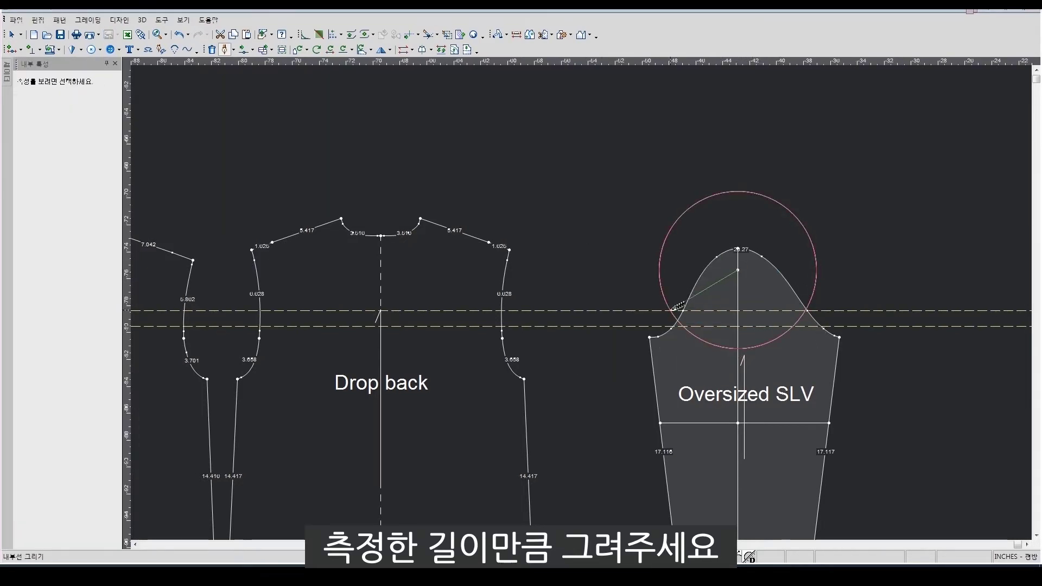
pyautogui.scroll(1, 541, 289)
pyautogui.scroll(1, 541, 289)
pyautogui.scroll(1, 541, 289)
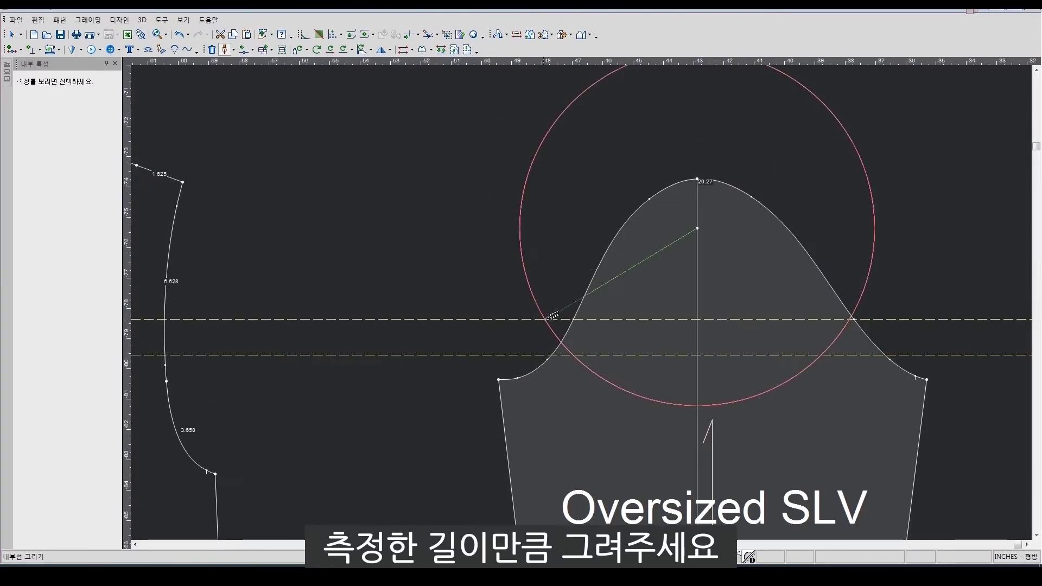
pyautogui.click(542, 319)
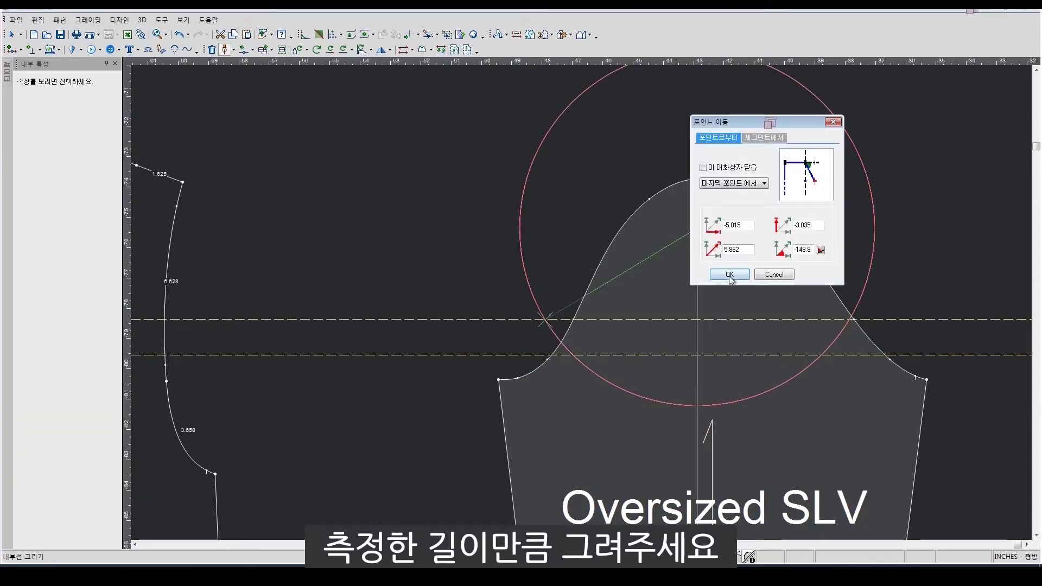
pyautogui.click(729, 273)
pyautogui.press('Escape')
# - Delete the 5.862 in helper circle
pyautogui.click(518, 233)
pyautogui.press('Delete')
pyautogui.scroll(-3, 470, 310)
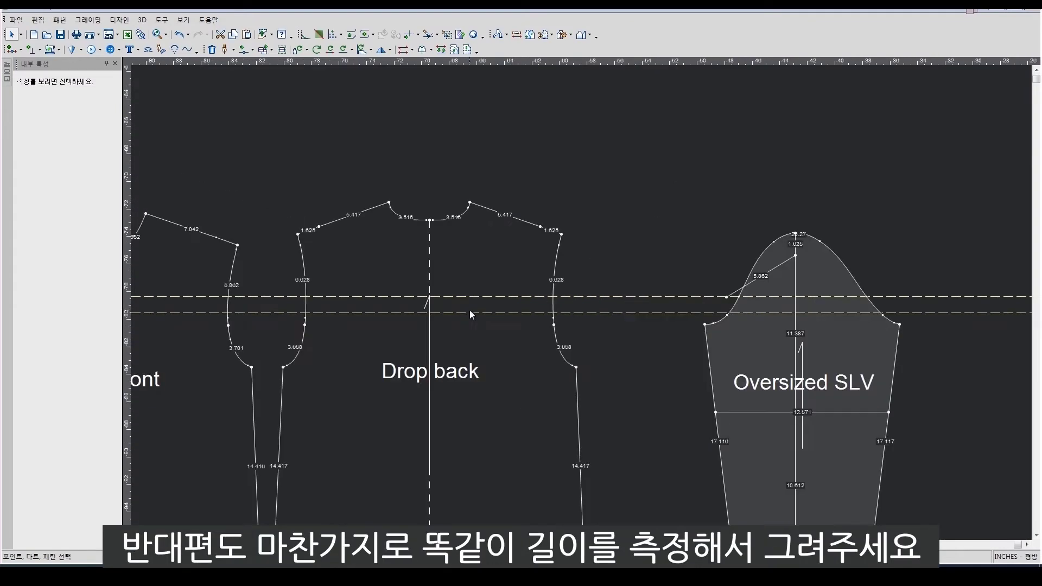
# - Check the Drop back armhole segment's length, then deselect the back piece
pyautogui.moveTo(562, 246); pyautogui.dragTo(559, 328)
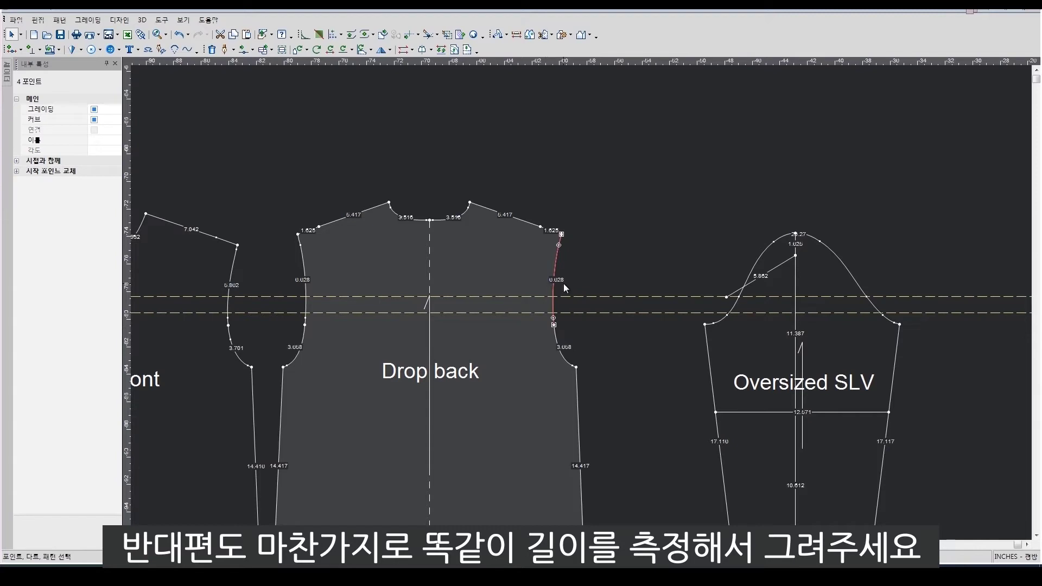
pyautogui.click(706, 248)
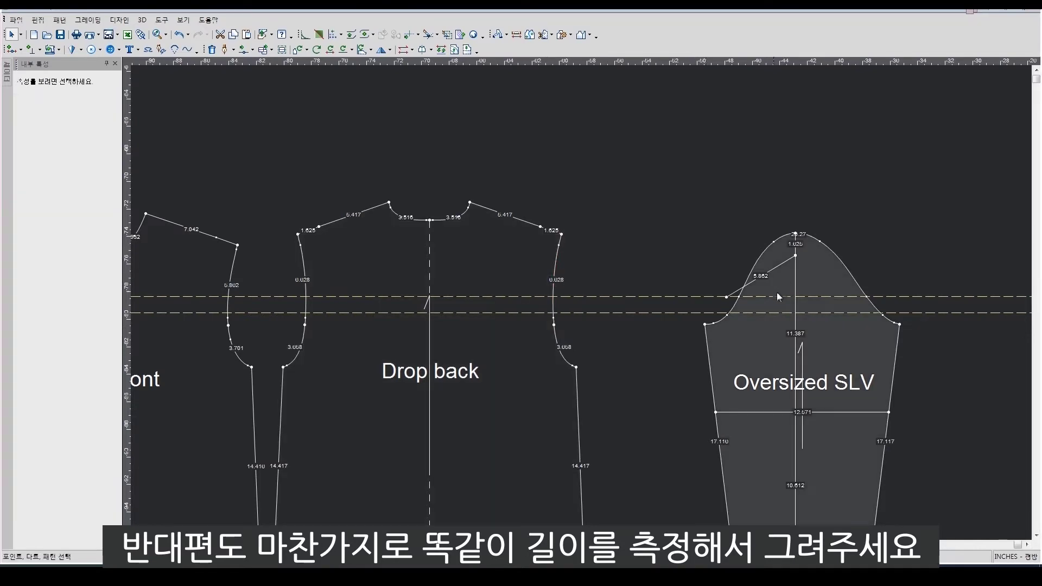
pyautogui.scroll(2, 776, 291)
pyautogui.scroll(2, 658, 271)
pyautogui.press('d')
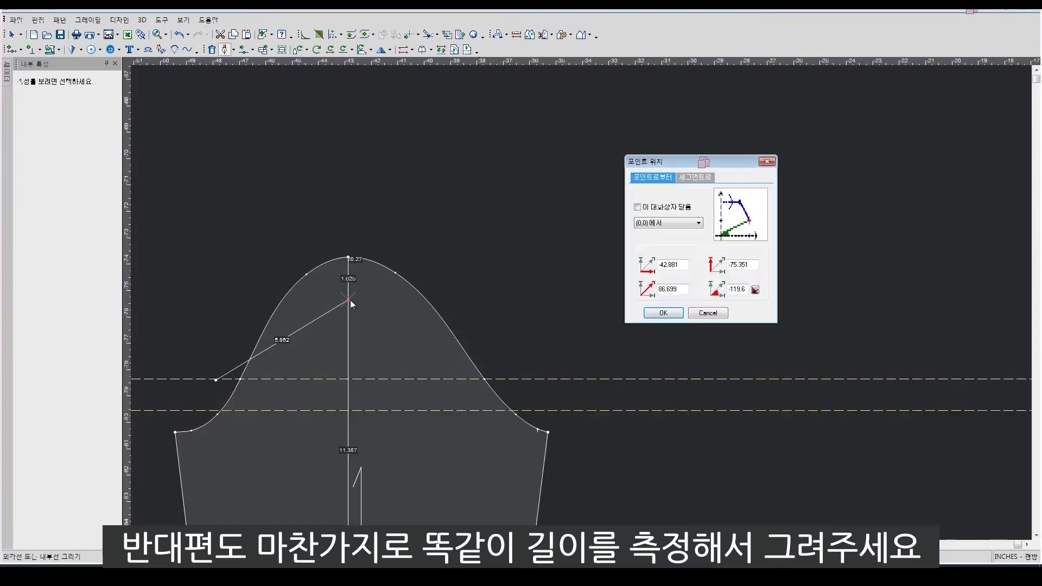
pyautogui.click(348, 299)
pyautogui.press('Escape')
# - Draw a guide circle on the sleeve centre-line point with a 6.628 in radius
pyautogui.click(93, 50)
pyautogui.click(348, 300)
pyautogui.press('Return')
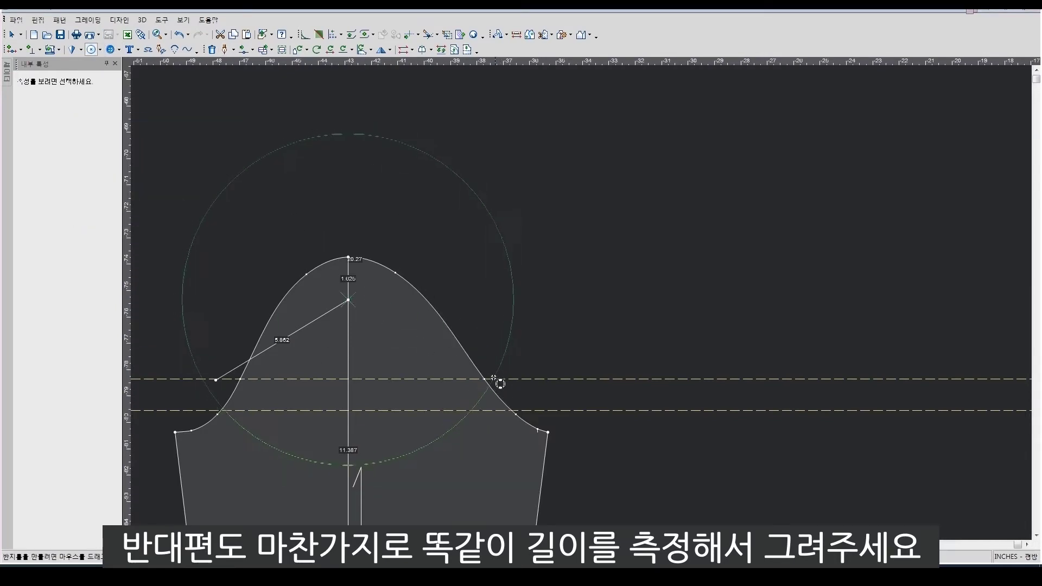
pyautogui.click(500, 379)
pyautogui.click(106, 119)
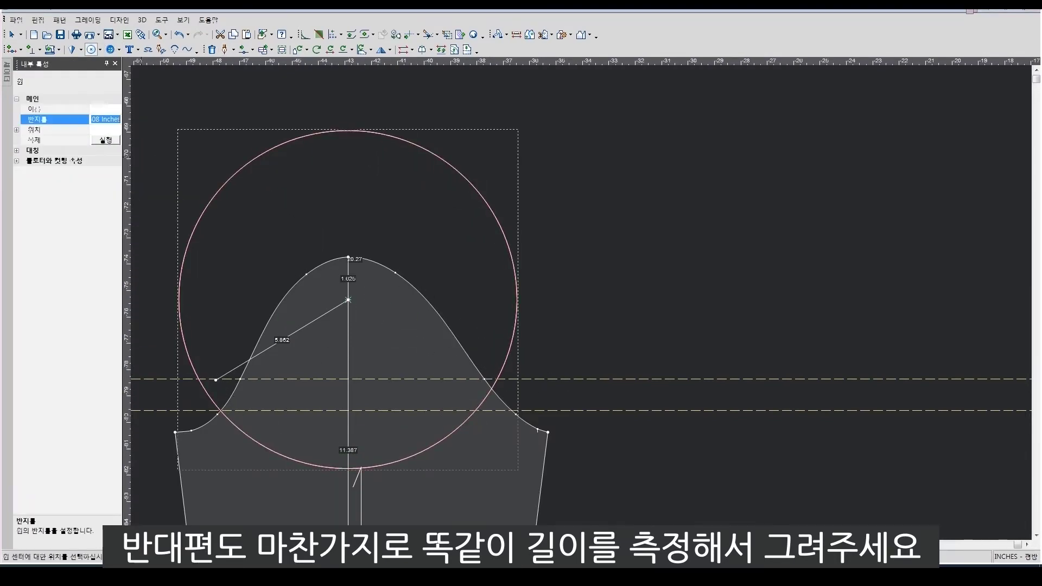
pyautogui.write('6.628')
pyautogui.press('Return')
# - Draw an internal line from the cap's centre point to the circle's right edge
pyautogui.rightClick(556, 220)
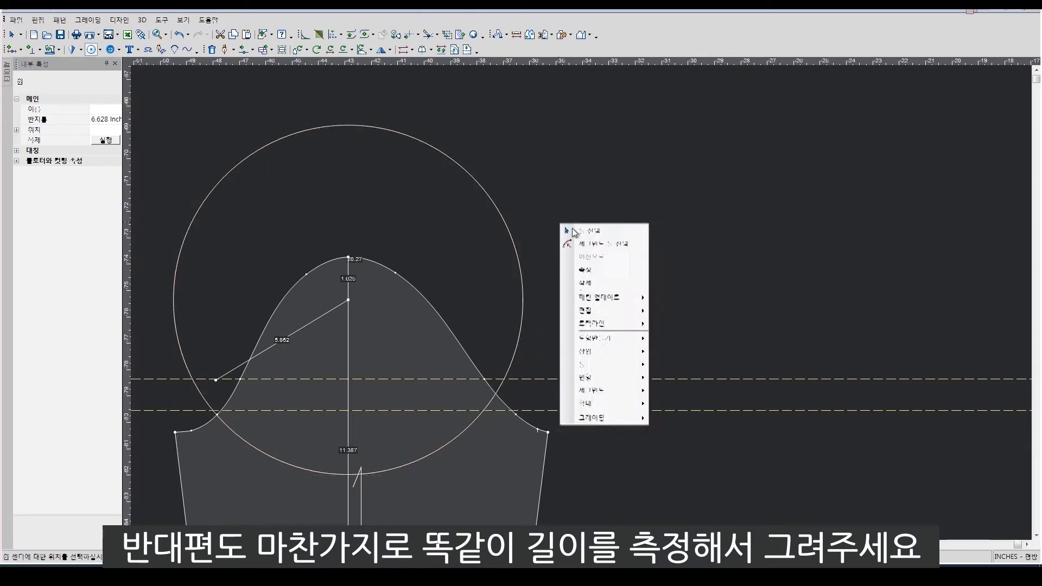
pyautogui.click(575, 233)
pyautogui.click(348, 300)
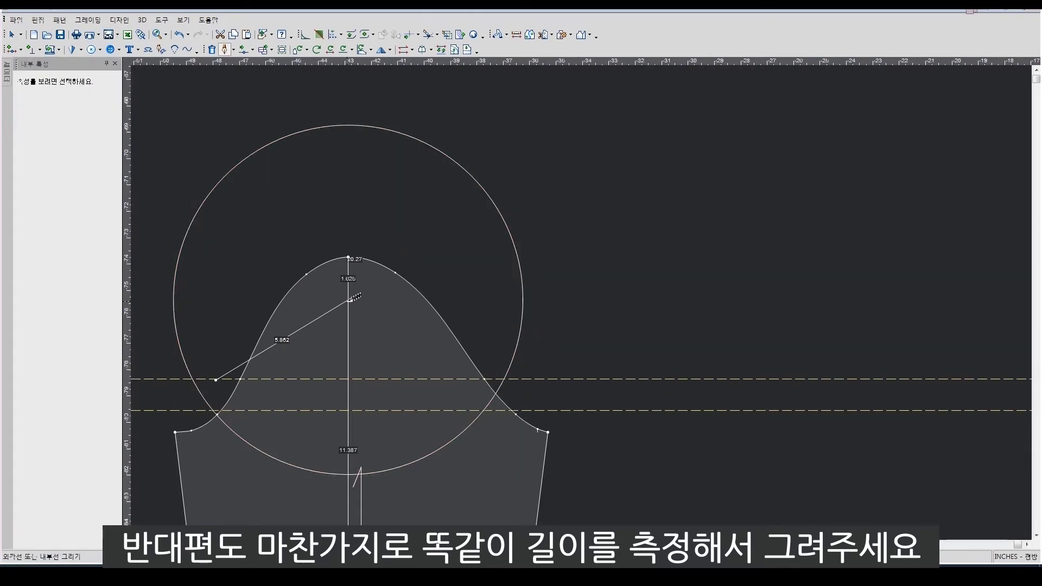
pyautogui.click(507, 378)
pyautogui.rightClick(571, 256)
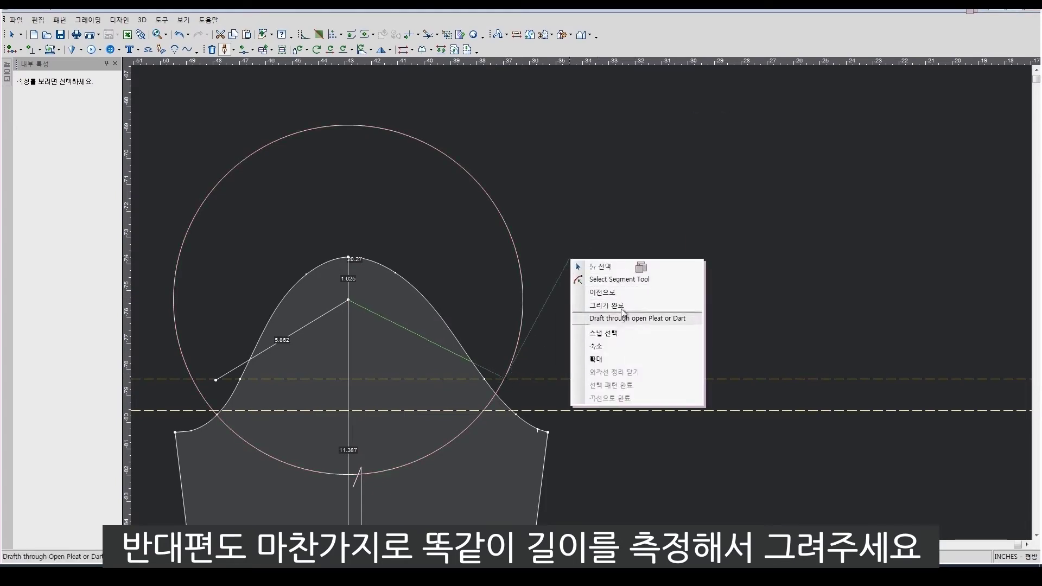
pyautogui.click(583, 265)
# - Delete the 6.628 in guide circle
pyautogui.rightClick(570, 234)
pyautogui.click(581, 240)
pyautogui.click(516, 244)
pyautogui.press('Delete')
pyautogui.scroll(1, 488, 358)
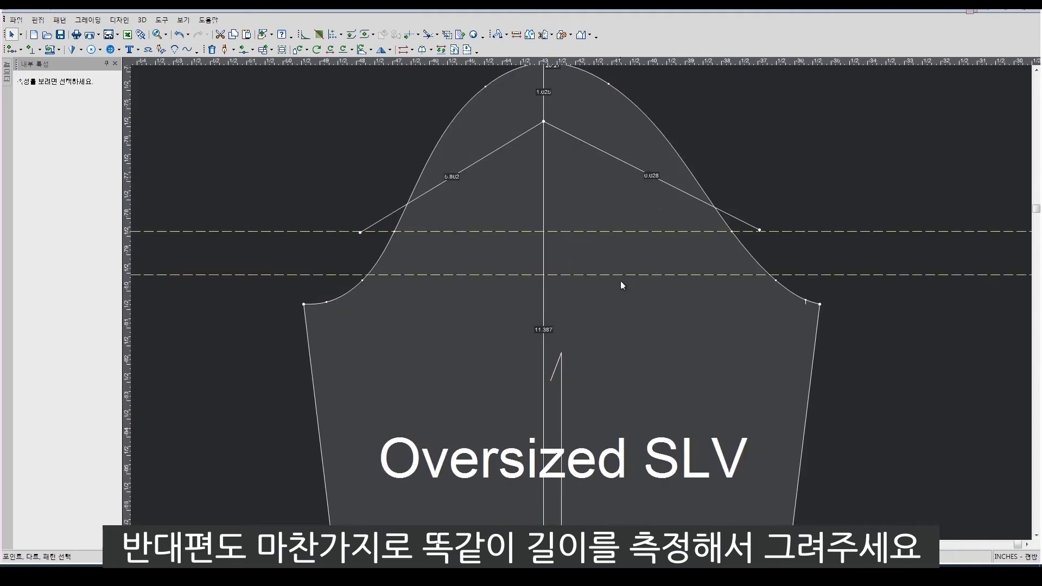
# - Add a point at the midpoint of the left sleeve-cap line
pyautogui.click(606, 154)
pyautogui.click(469, 166)
pyautogui.click(629, 163)
pyautogui.click(457, 173)
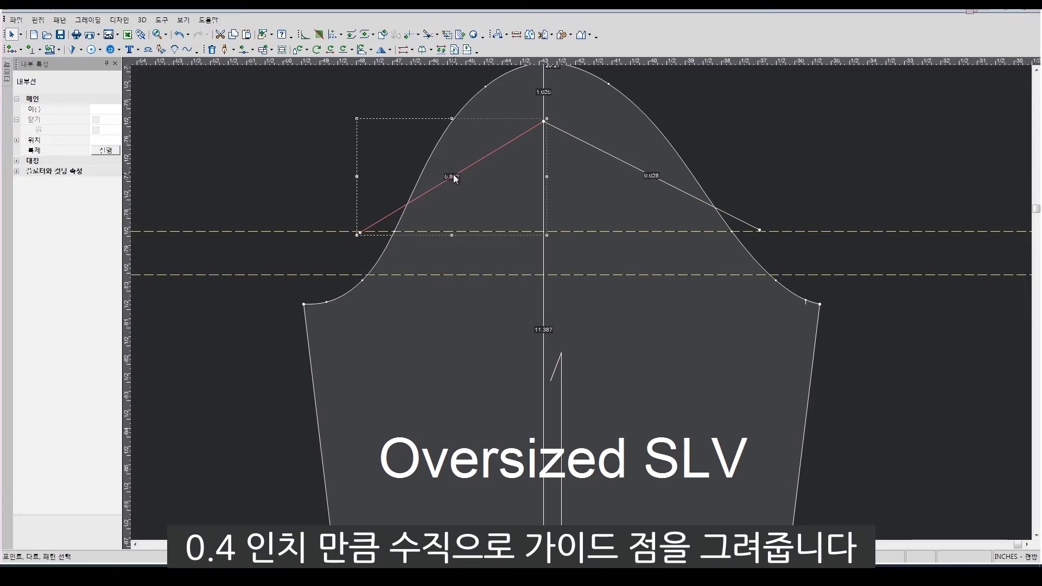
pyautogui.click(454, 174)
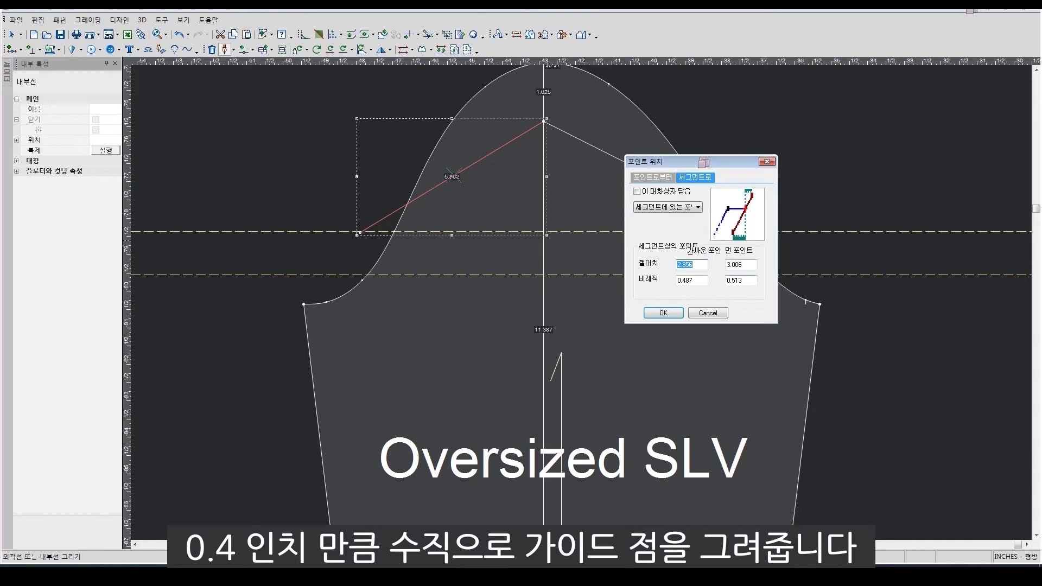
pyautogui.press('Return')
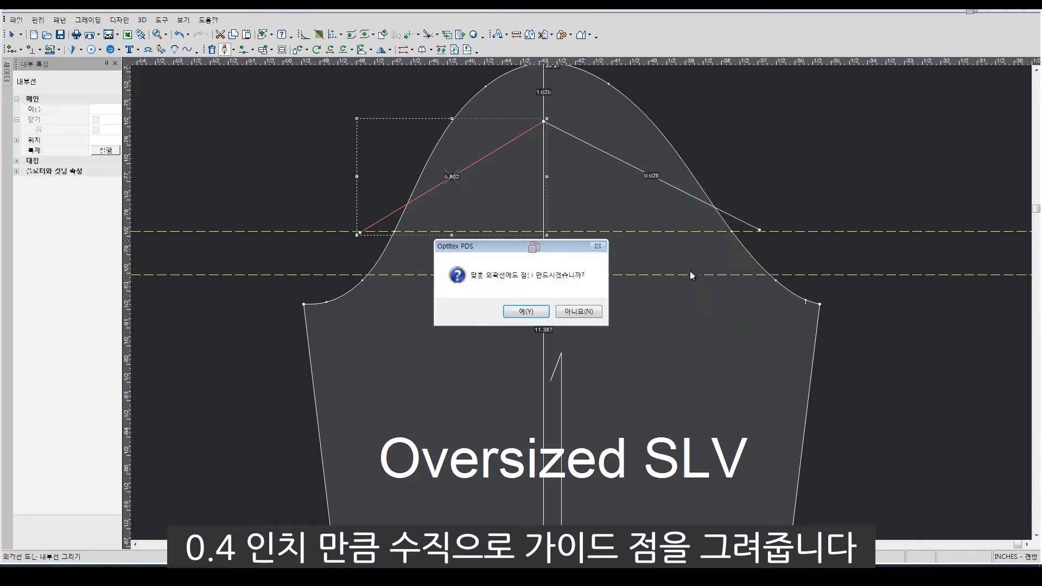
pyautogui.press('Return')
# - Place a guide point at angle 0, 0.4 in off the left line's midpoint
pyautogui.click(443, 161)
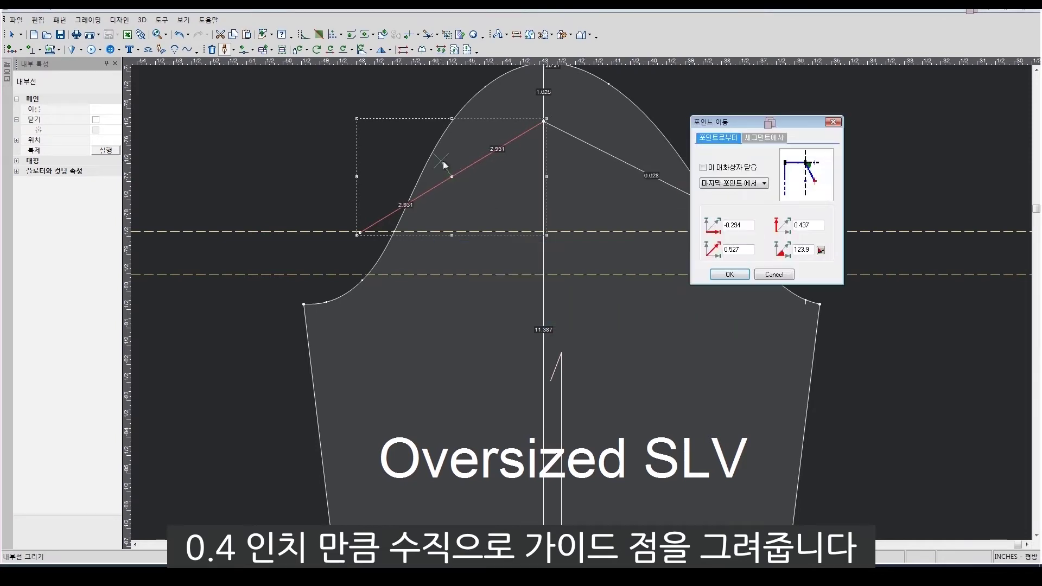
pyautogui.click(764, 137)
pyautogui.doubleClick(757, 223)
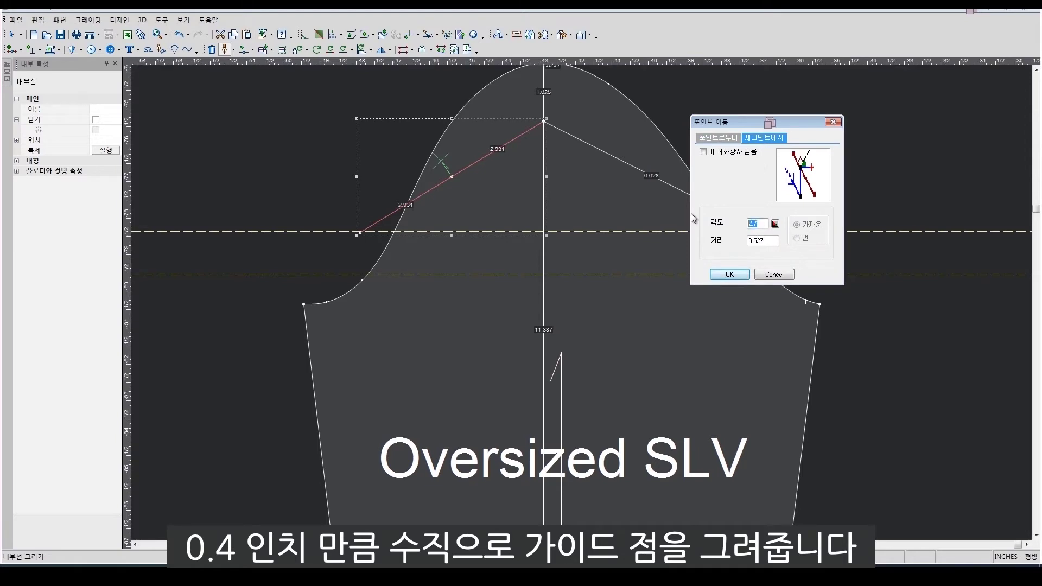
pyautogui.write('0')
pyautogui.press('Return')
pyautogui.rightClick(499, 199)
pyautogui.click(515, 202)
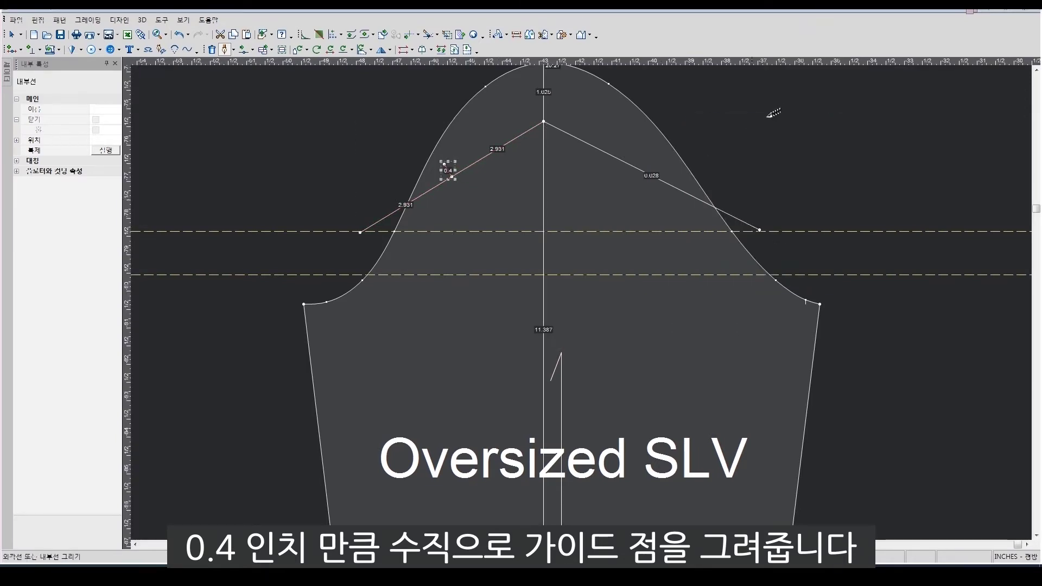
# - Place a 0.4 in guide point off the right cap line
pyautogui.click(658, 174)
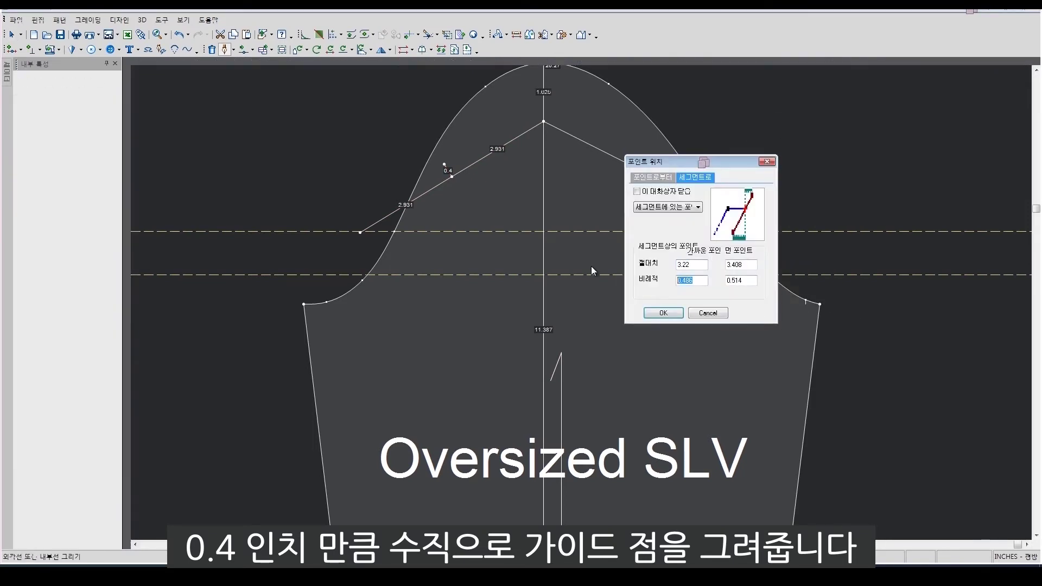
pyautogui.write('0.4')
pyautogui.click(729, 274)
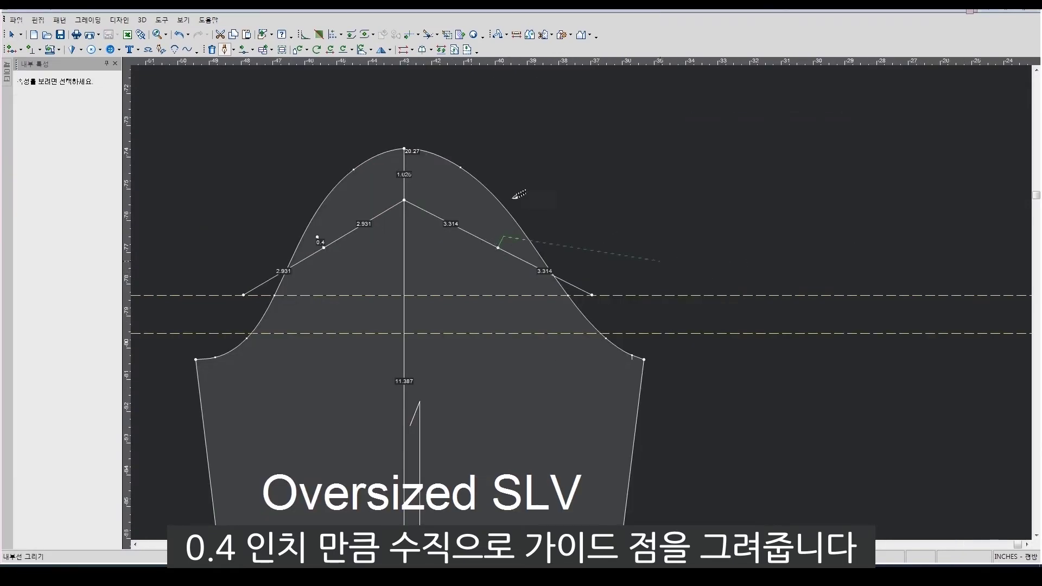
pyautogui.rightClick(529, 184)
pyautogui.click(567, 231)
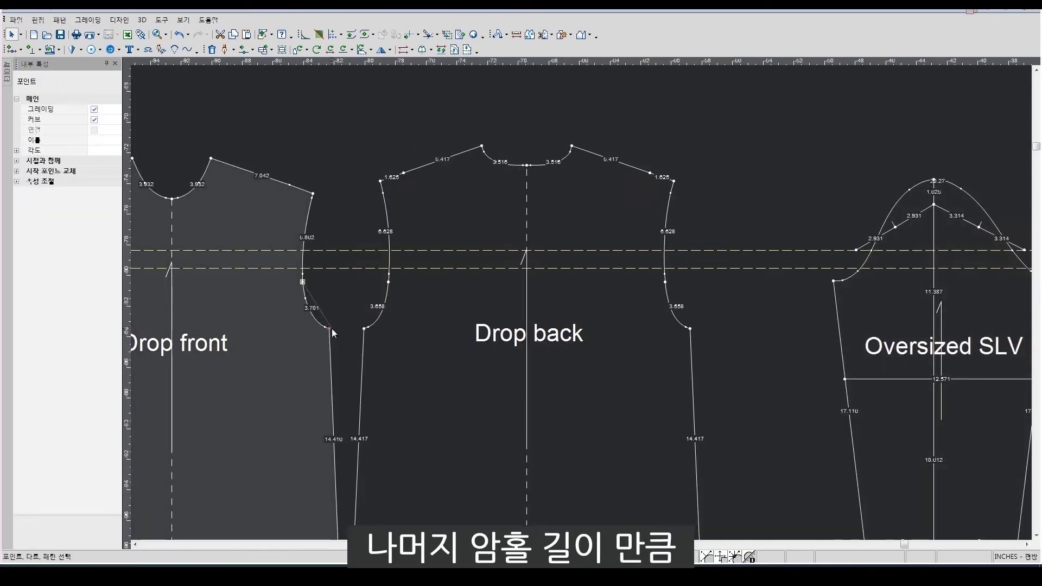
pyautogui.click(331, 327)
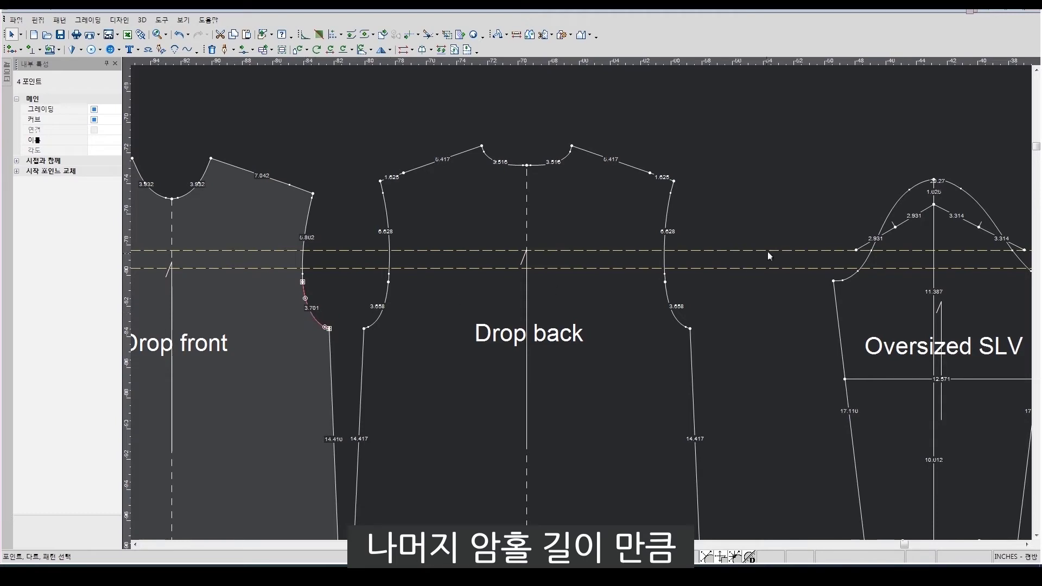
# - Draw a guide circle centred on the left cap line's end point
pyautogui.scroll(1, 832, 260)
pyautogui.scroll(2, 673, 311)
pyautogui.scroll(2, 474, 307)
pyautogui.scroll(1, 467, 307)
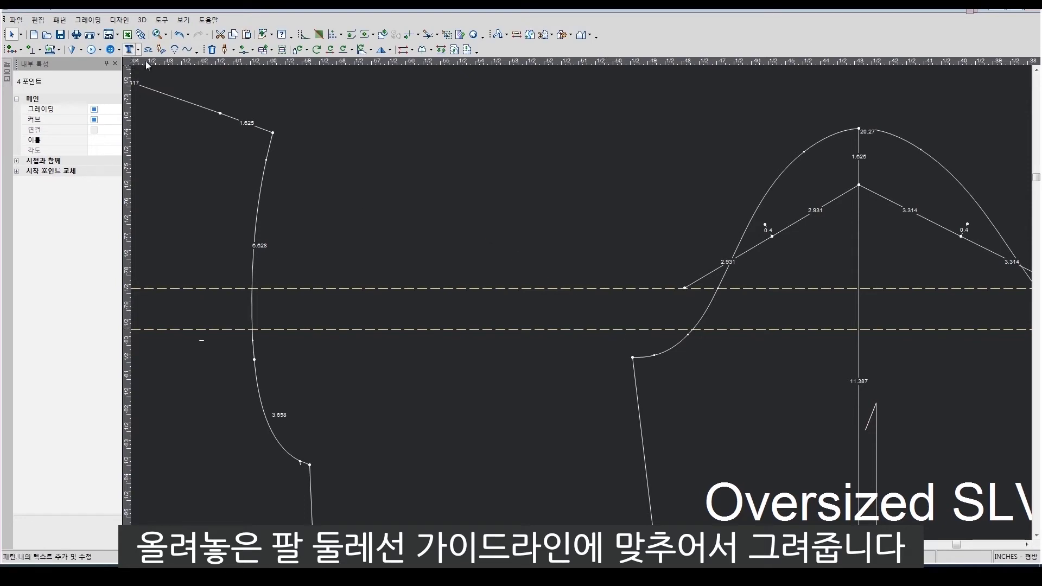
pyautogui.click(92, 51)
pyautogui.click(685, 288)
pyautogui.click(731, 387)
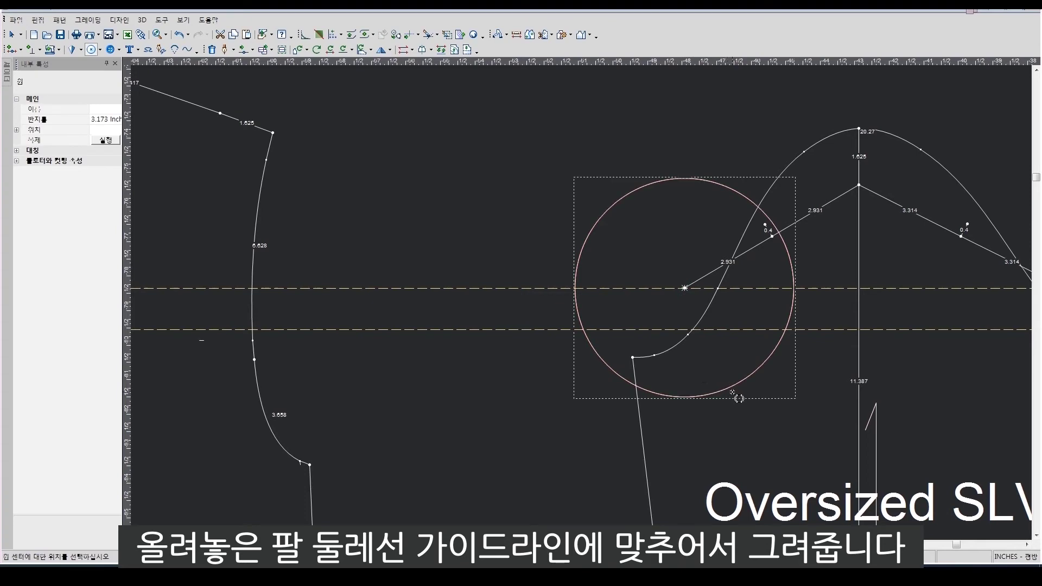
# - Set the guide circle's radius to 3.701 in
pyautogui.scroll(-2, 495, 365)
pyautogui.scroll(-2, 612, 274)
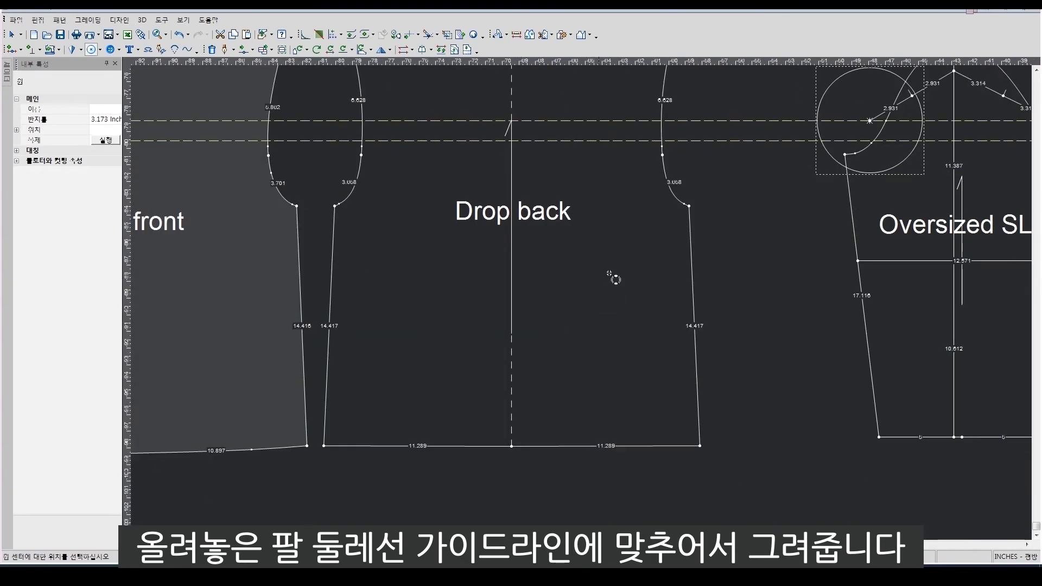
pyautogui.scroll(3, 260, 96)
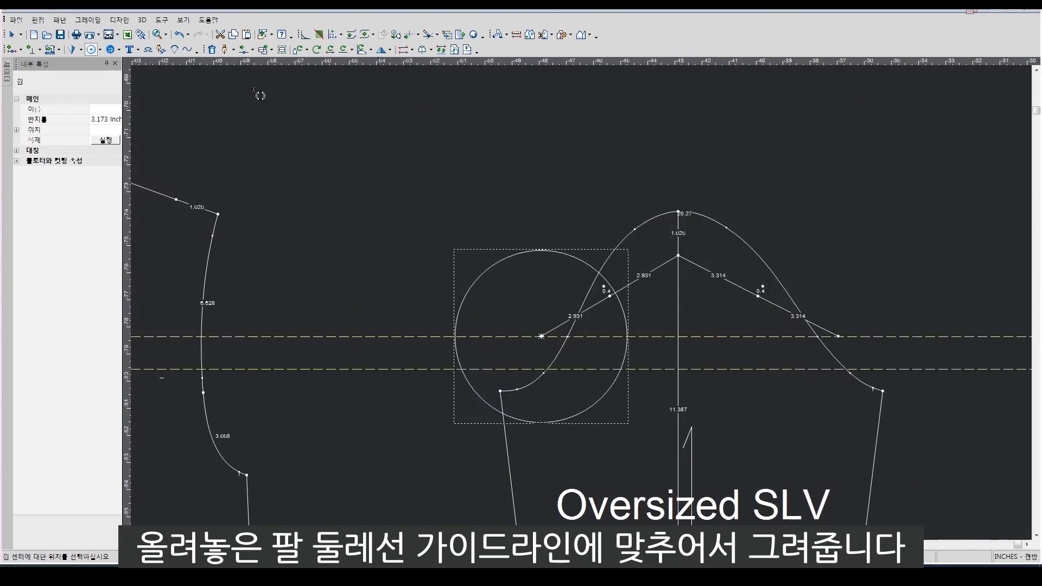
pyautogui.click(99, 118)
pyautogui.hotkey('shift', 'Home')
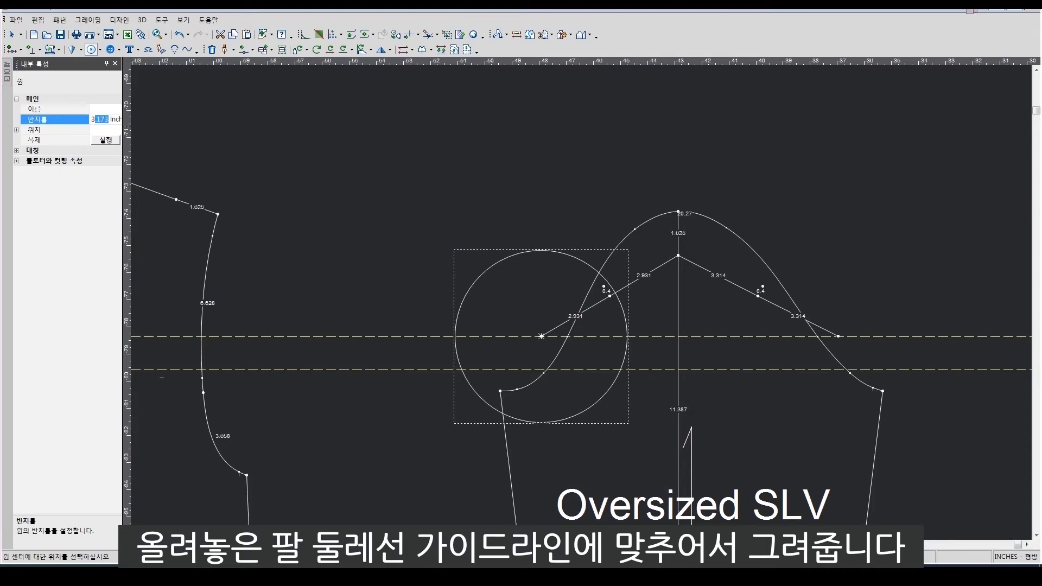
pyautogui.write('1')
pyautogui.press('Return')
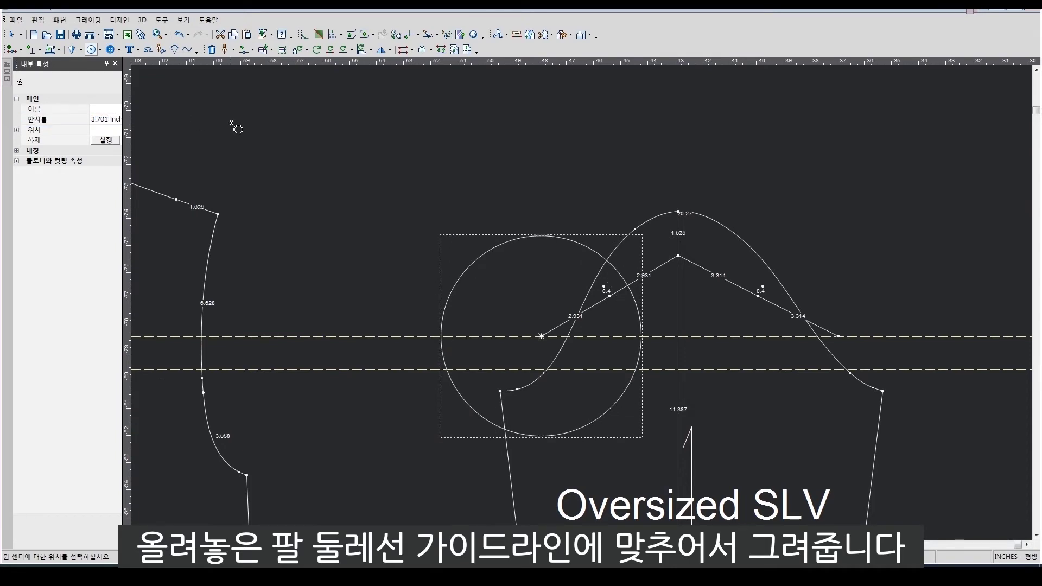
pyautogui.rightClick(509, 179)
pyautogui.click(523, 187)
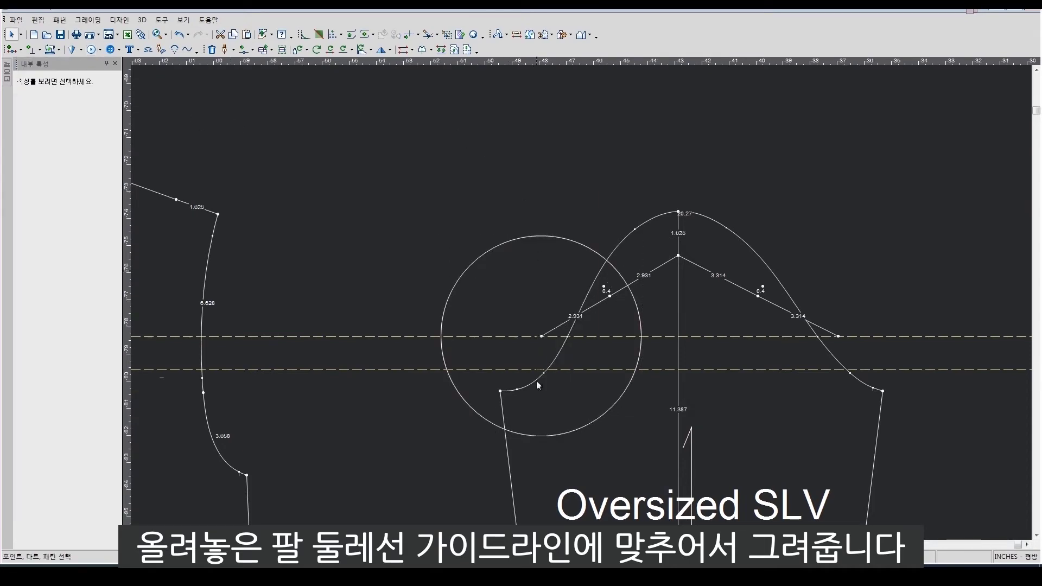
# - Draw a 3.701 in internal line from the cap line's end to the circle edge
pyautogui.press('l')
pyautogui.click(541, 337)
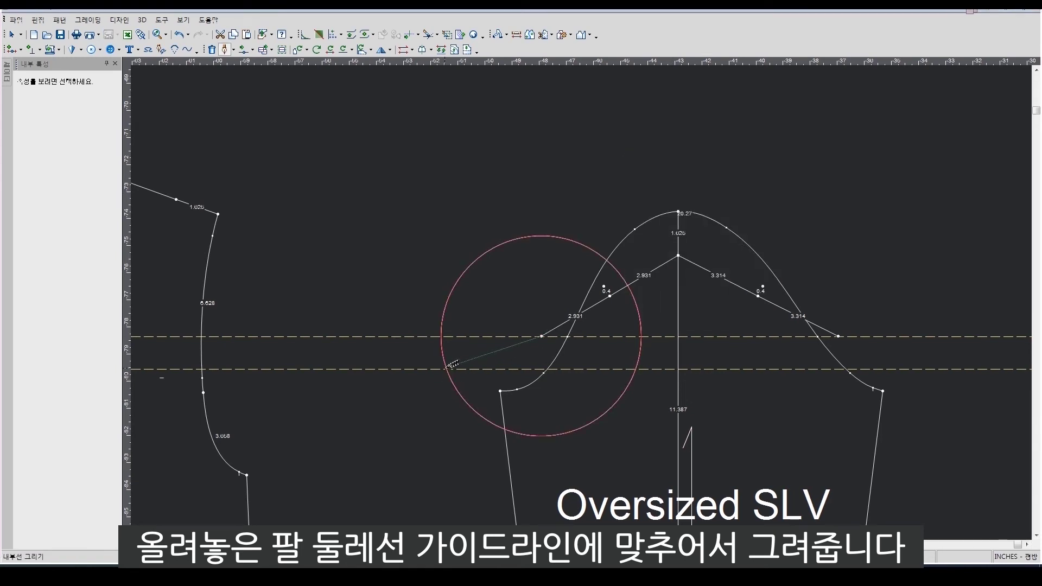
pyautogui.click(451, 364)
pyautogui.press('Escape')
pyautogui.rightClick(409, 221)
pyautogui.click(461, 272)
# - Delete the new 3.701 in line, then undo to restore it
pyautogui.scroll(1, 552, 363)
pyautogui.scroll(1, 597, 283)
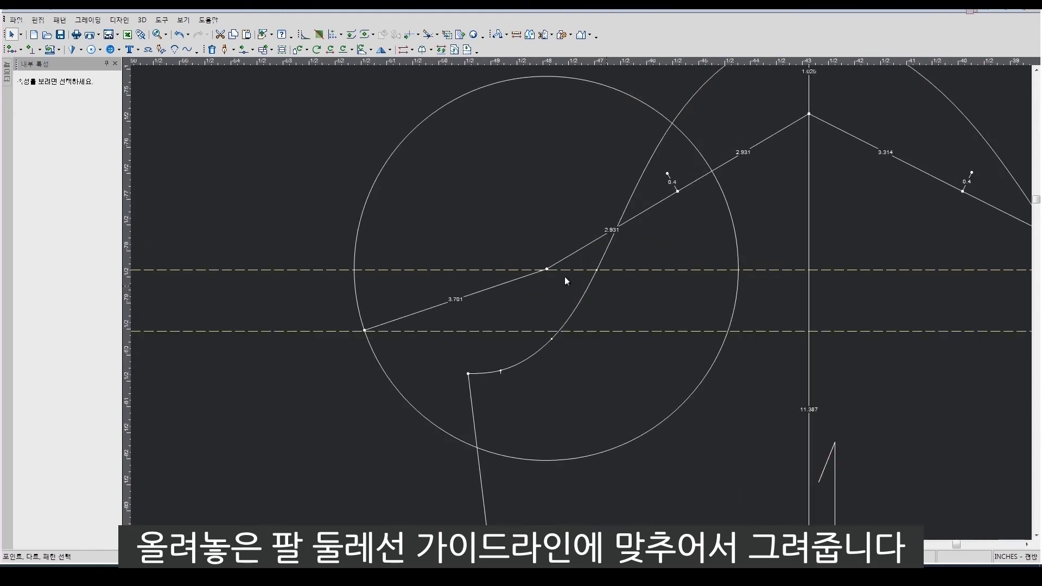
pyautogui.click(483, 290)
pyautogui.press('Delete')
pyautogui.press('l')
pyautogui.hotkey('ctrl', 'z')
pyautogui.rightClick(407, 198)
pyautogui.rightClick(426, 155)
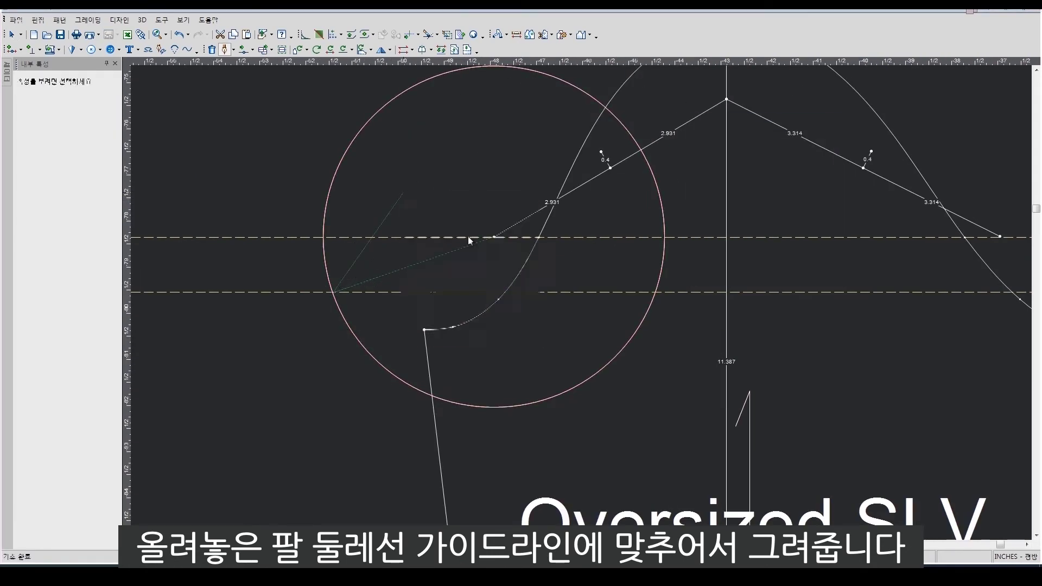
pyautogui.press('Escape')
# - Select and delete the 3.701 in helper circle
pyautogui.click(340, 165)
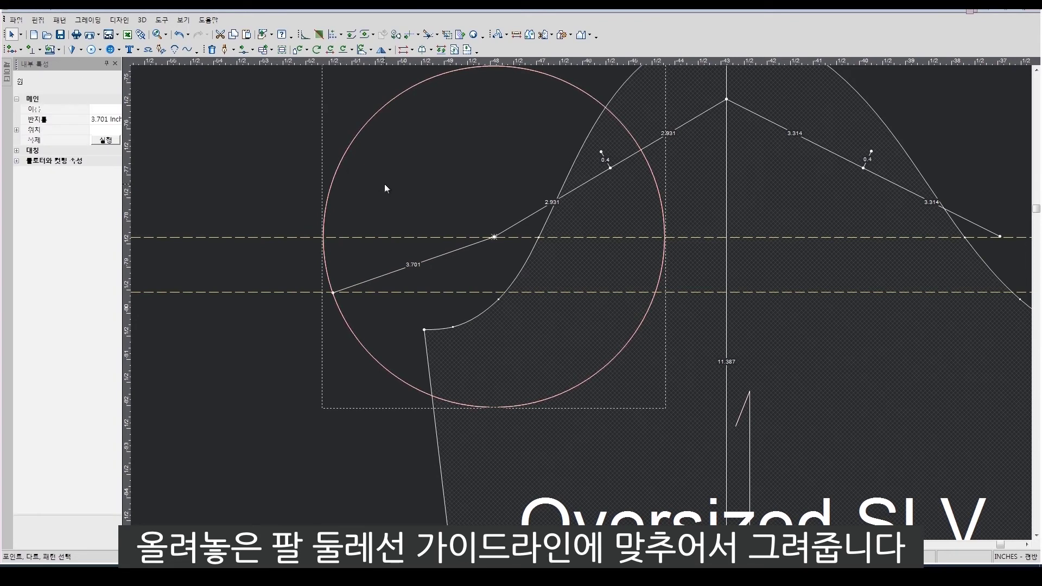
pyautogui.press('Delete')
pyautogui.scroll(-2, 653, 242)
pyautogui.scroll(-1, 712, 289)
pyautogui.scroll(-1, 623, 353)
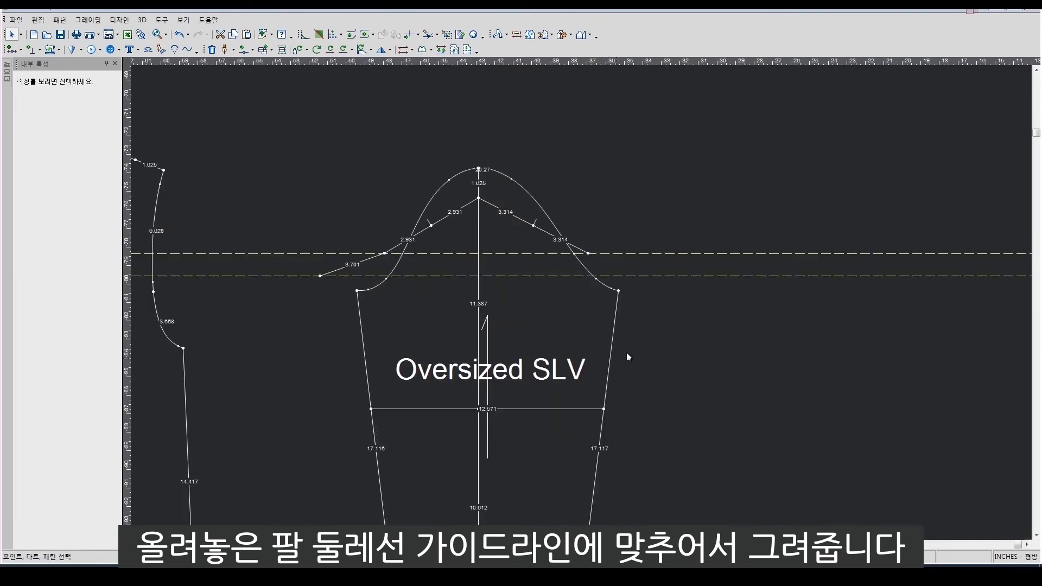
pyautogui.scroll(-1, 553, 301)
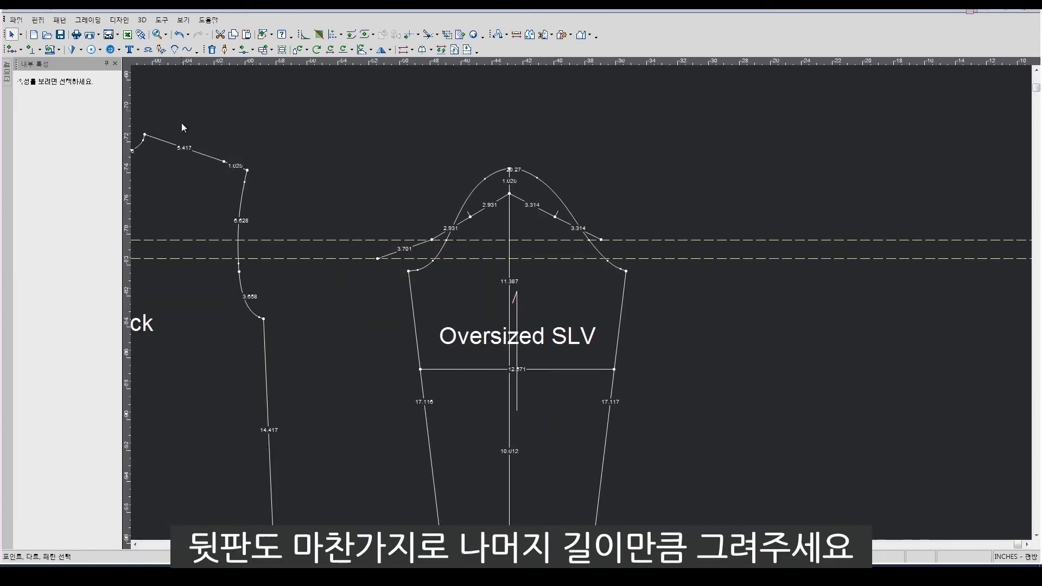
# - Draw a circle centred on the end of the right cap line
pyautogui.click(91, 50)
pyautogui.click(601, 240)
pyautogui.click(660, 280)
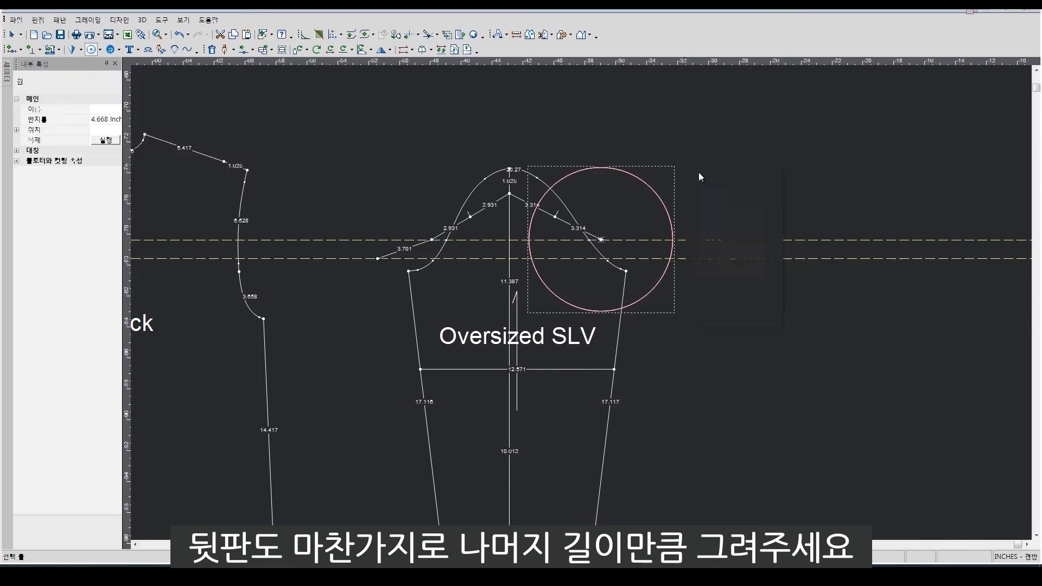
pyautogui.moveTo(650, 242); pyautogui.dragTo(568, 253, button='middle')
pyautogui.scroll(-2, 494, 275)
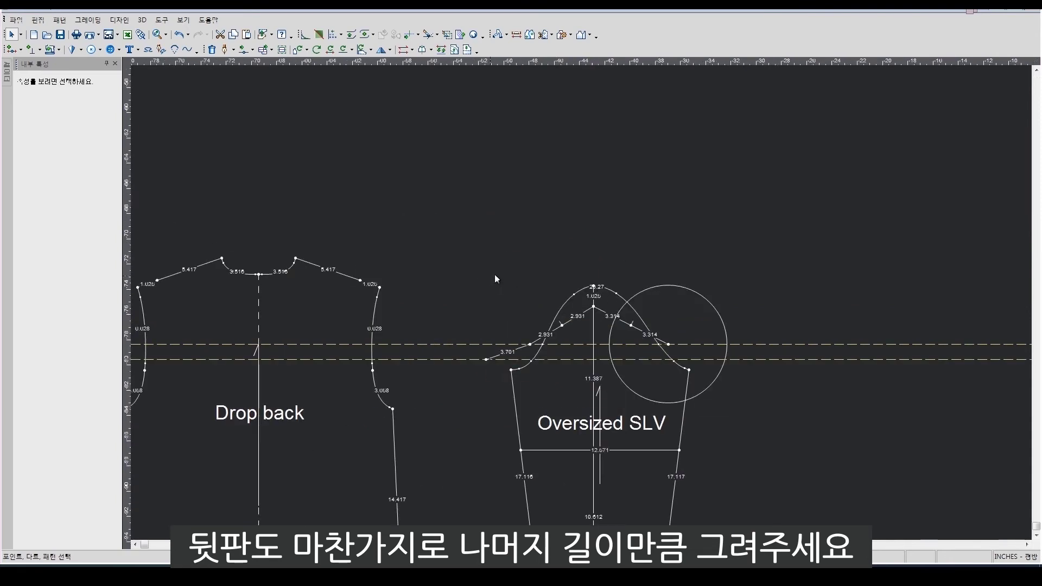
pyautogui.scroll(2, 596, 304)
# - Set the cap circle's radius to 3.658 in the Properties panel
pyautogui.click(545, 255)
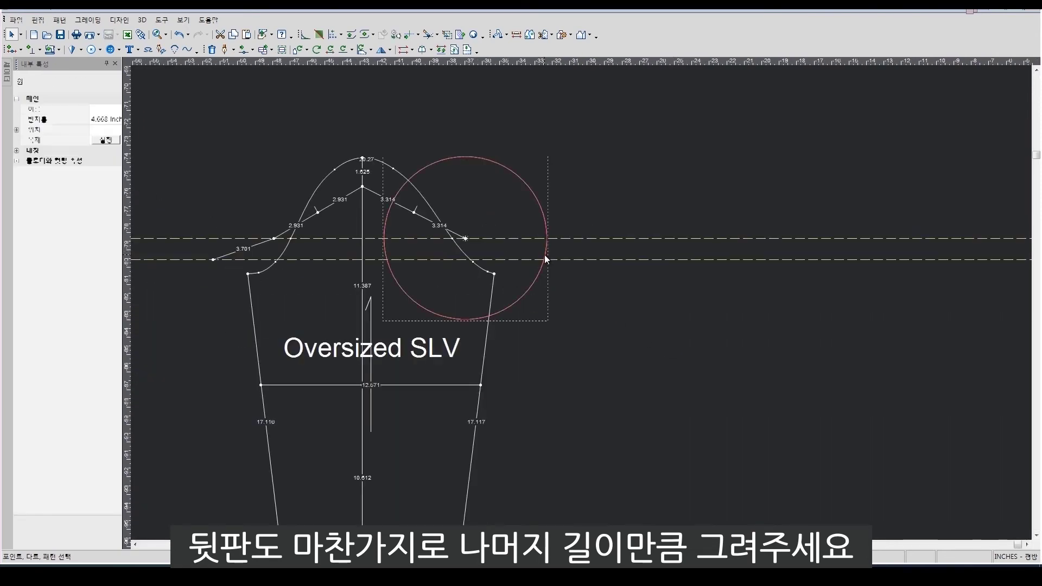
pyautogui.click(103, 119)
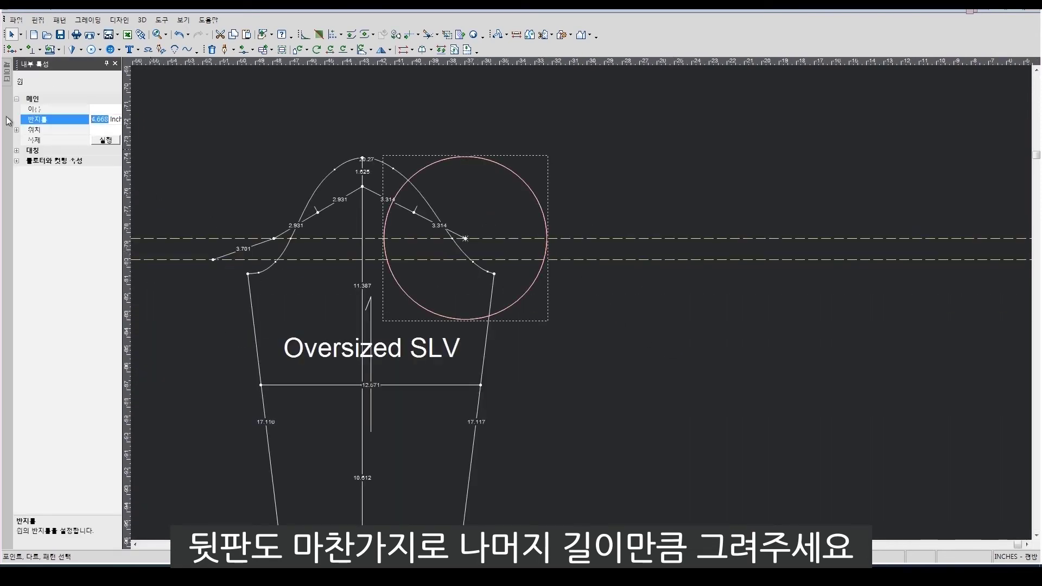
pyautogui.write('8')
pyautogui.press('Return')
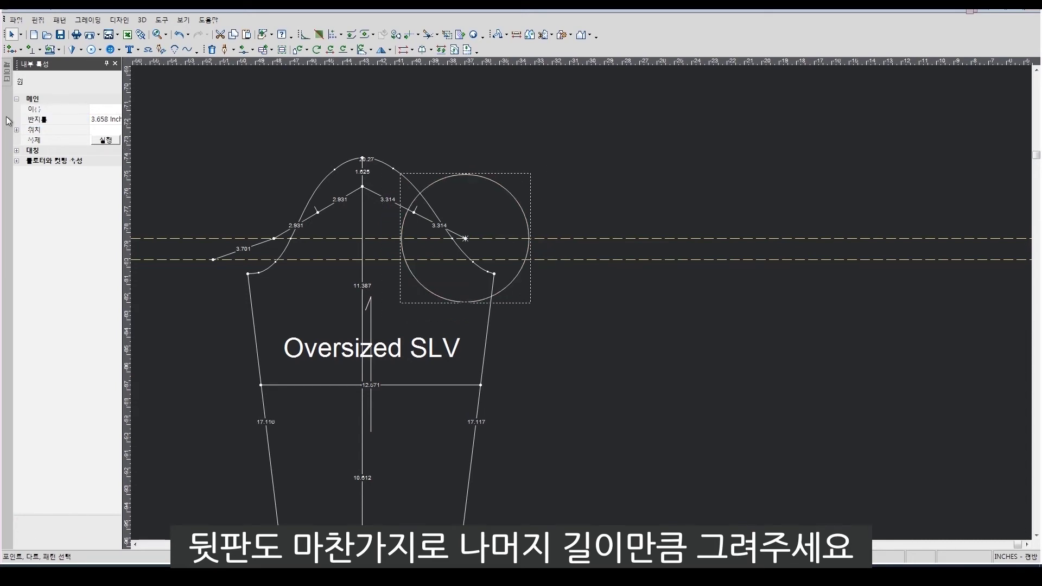
pyautogui.rightClick(644, 187)
pyautogui.press('Escape')
pyautogui.scroll(2, 513, 249)
pyautogui.scroll(1, 633, 379)
pyautogui.scroll(1, 722, 445)
# - Draw an internal line from the circle centre to where it meets the lower guideline
pyautogui.press('i')
pyautogui.click(516, 270)
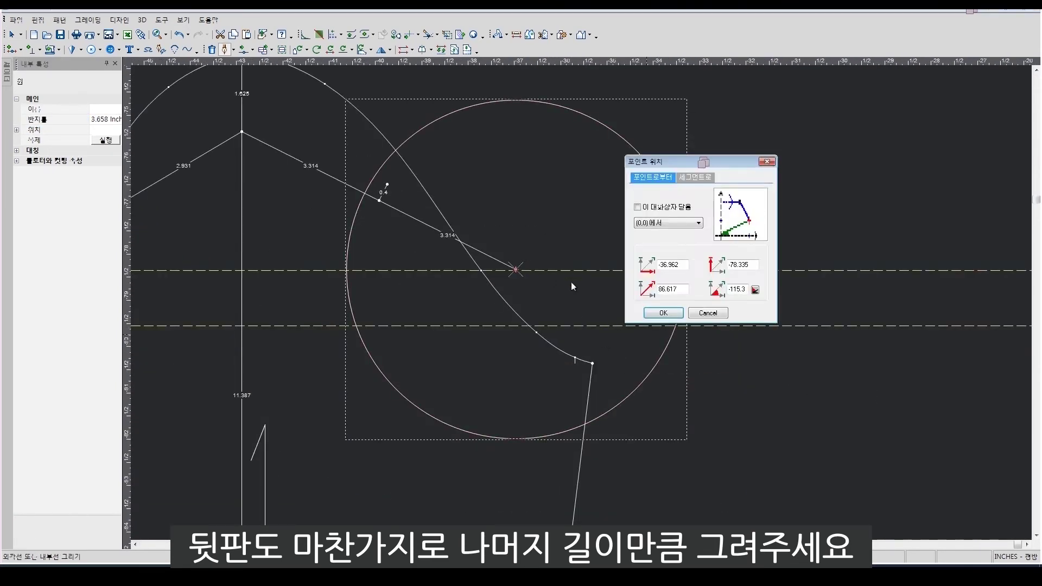
pyautogui.click(682, 321)
pyautogui.press('Return')
pyautogui.rightClick(719, 208)
pyautogui.click(764, 256)
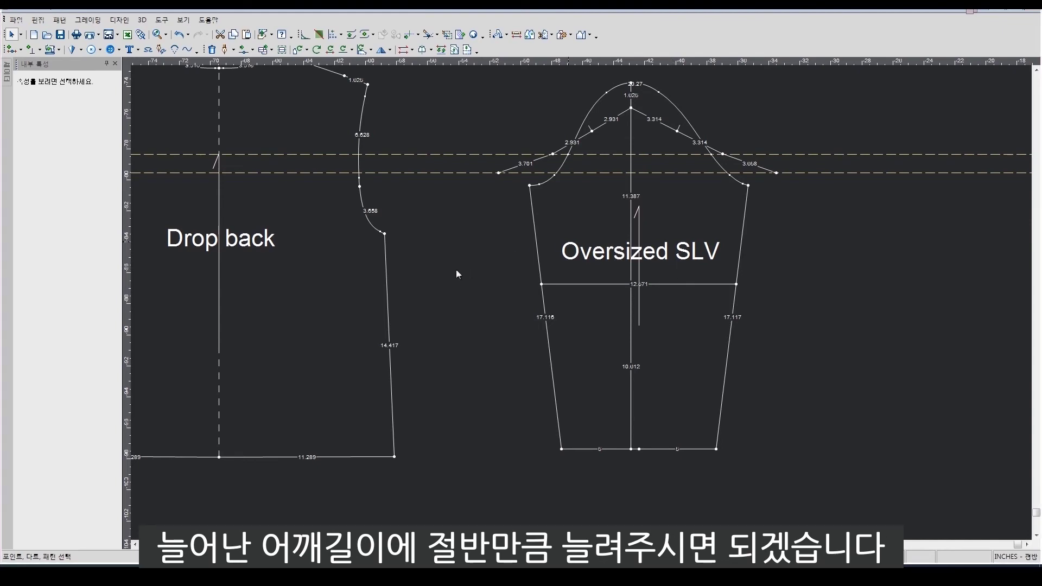
# - Add vertical guidelines offset .812 and -.8 outside the right and left hem corners
pyautogui.click(721, 450)
pyautogui.write('.813')
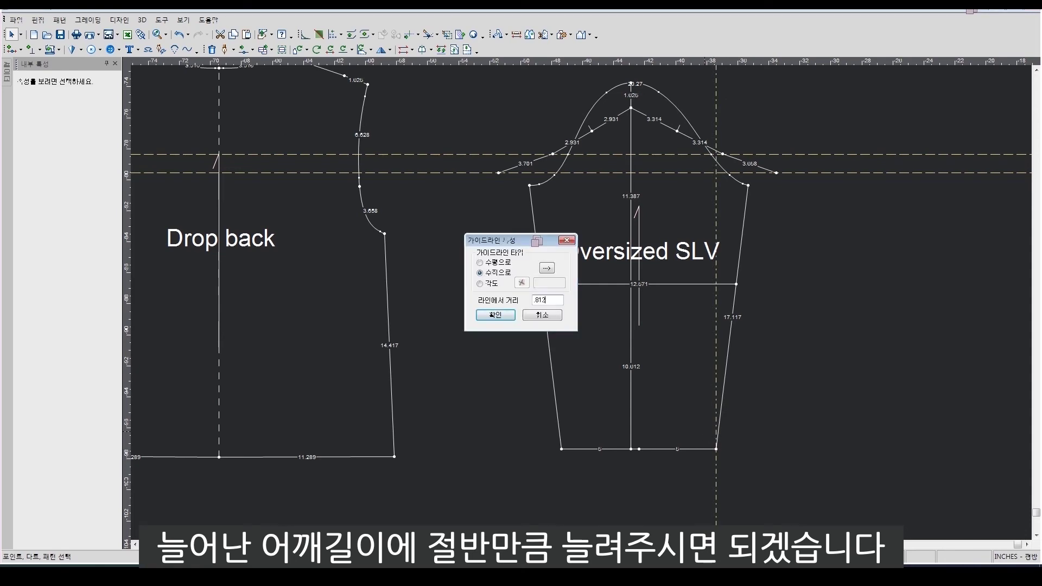
pyautogui.press('Return')
pyautogui.click(261, 441)
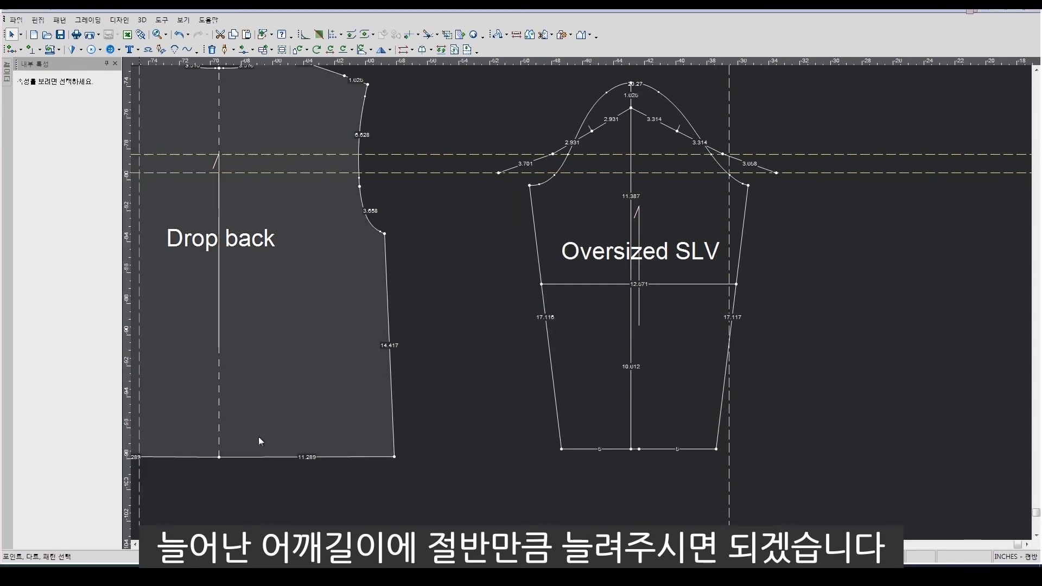
pyautogui.click(563, 449)
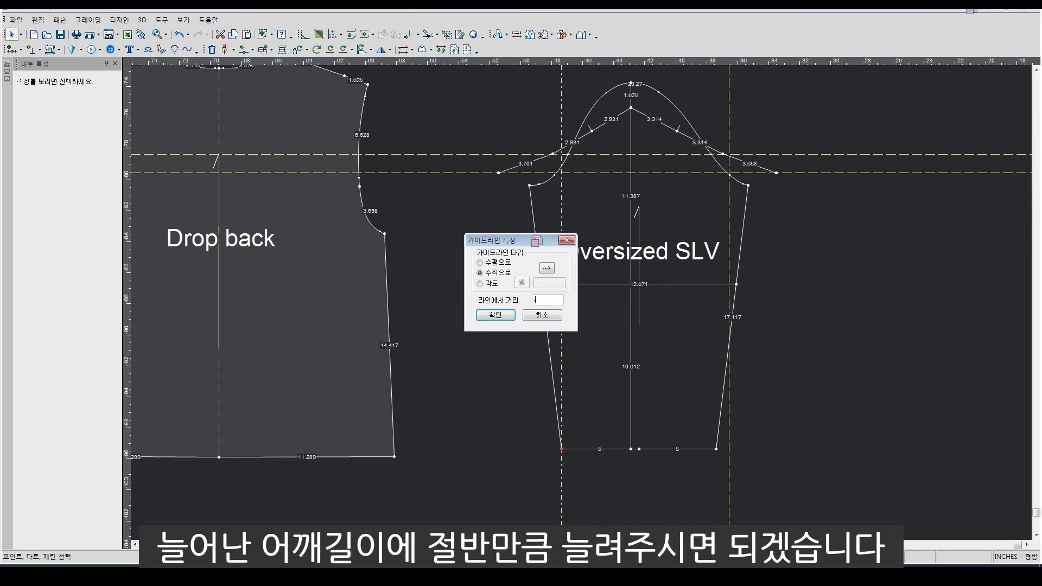
pyautogui.write('-.8')
pyautogui.press('Return')
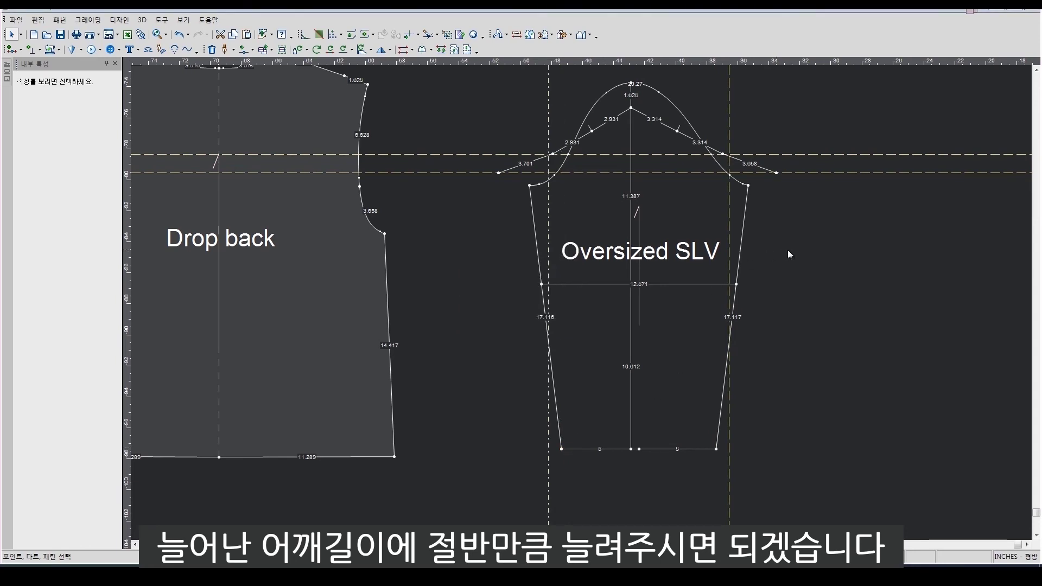
pyautogui.rightClick(809, 245)
pyautogui.click(820, 262)
pyautogui.press('d')
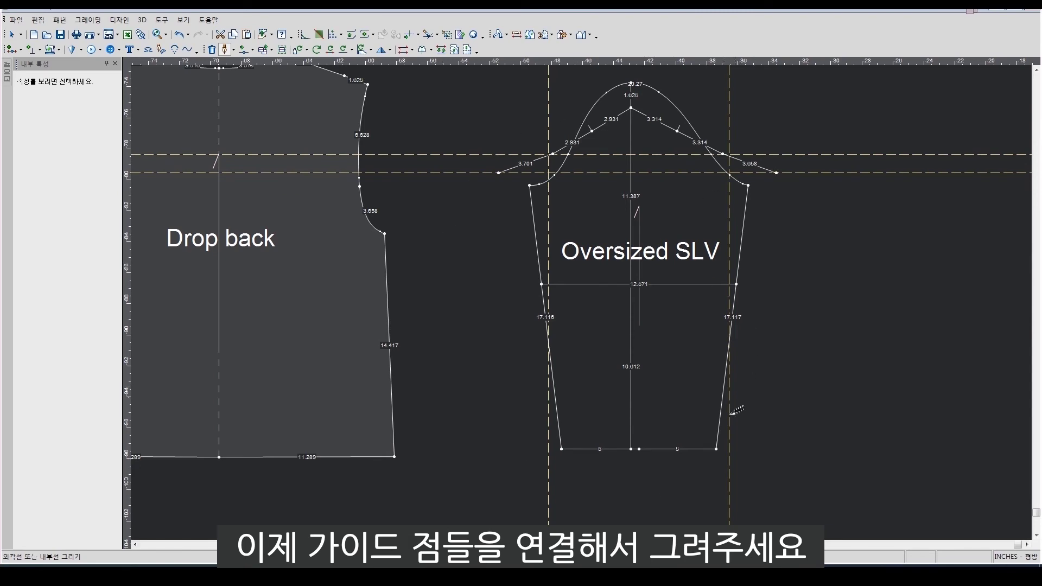
# - Digitize the new outline's right seam, widened hem and left side up to the underarm
pyautogui.press('Escape')
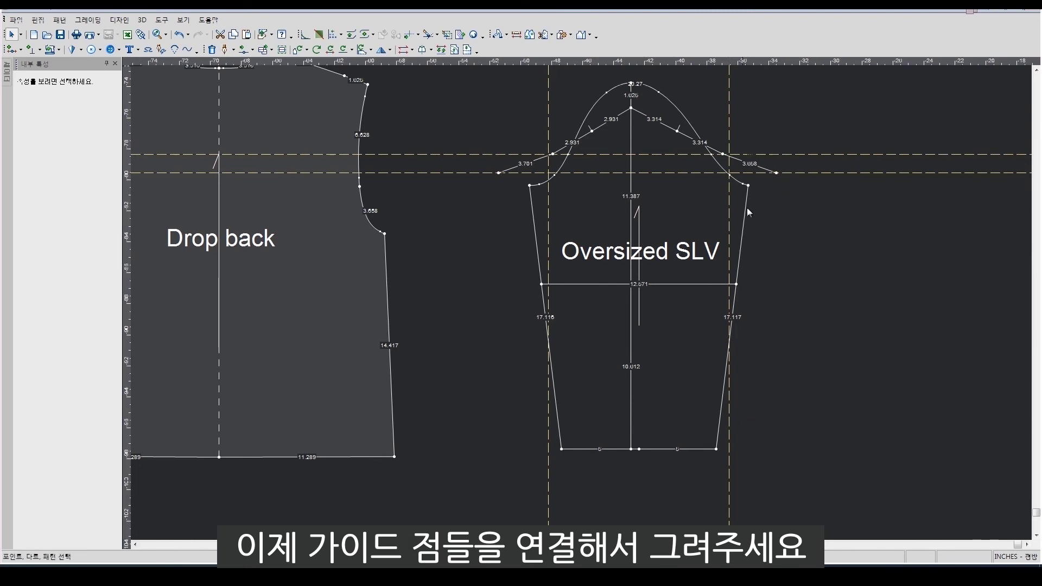
pyautogui.press('d')
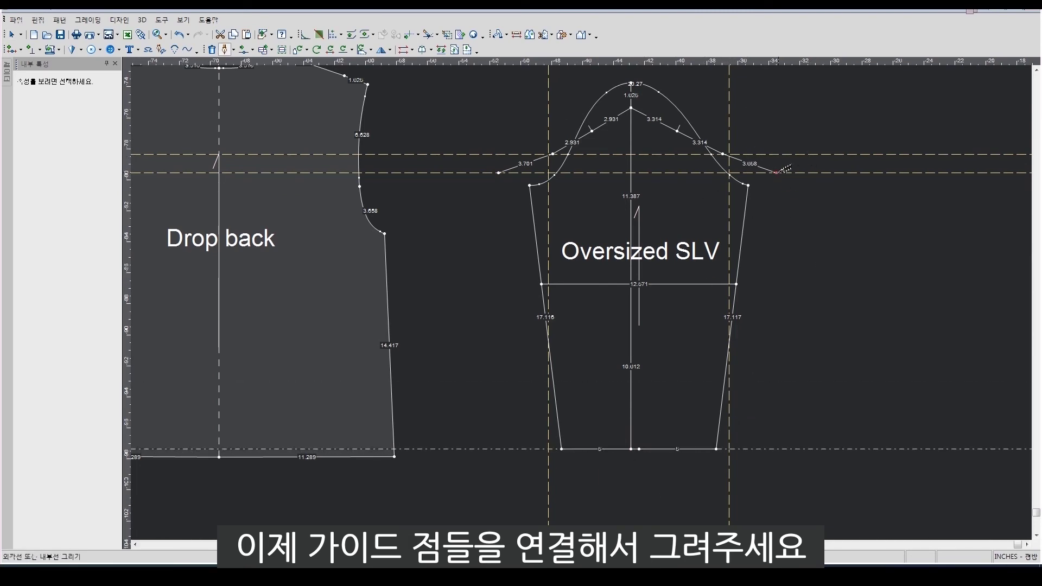
pyautogui.click(777, 173)
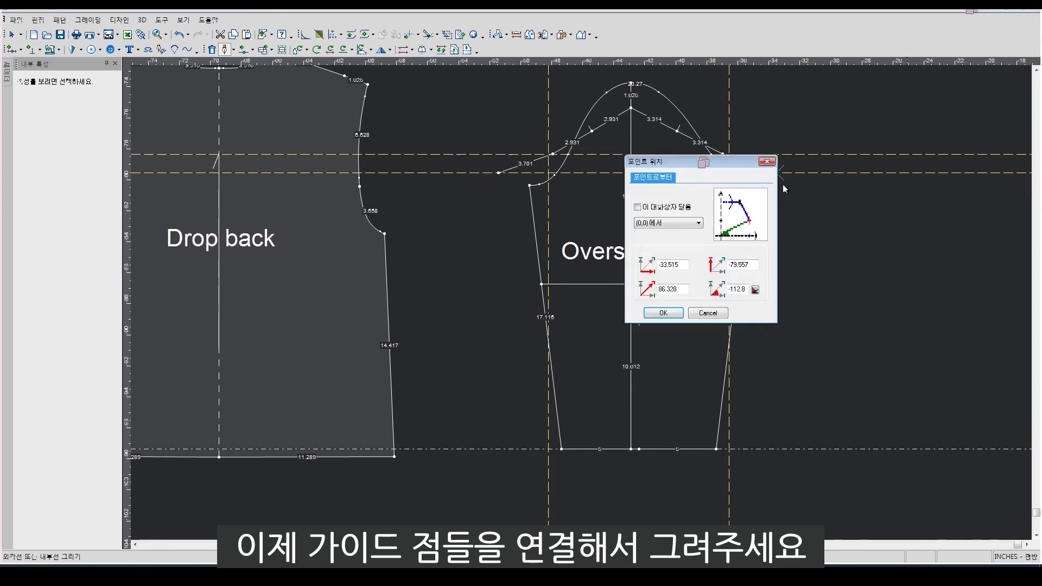
pyautogui.click(729, 448)
pyautogui.click(549, 448)
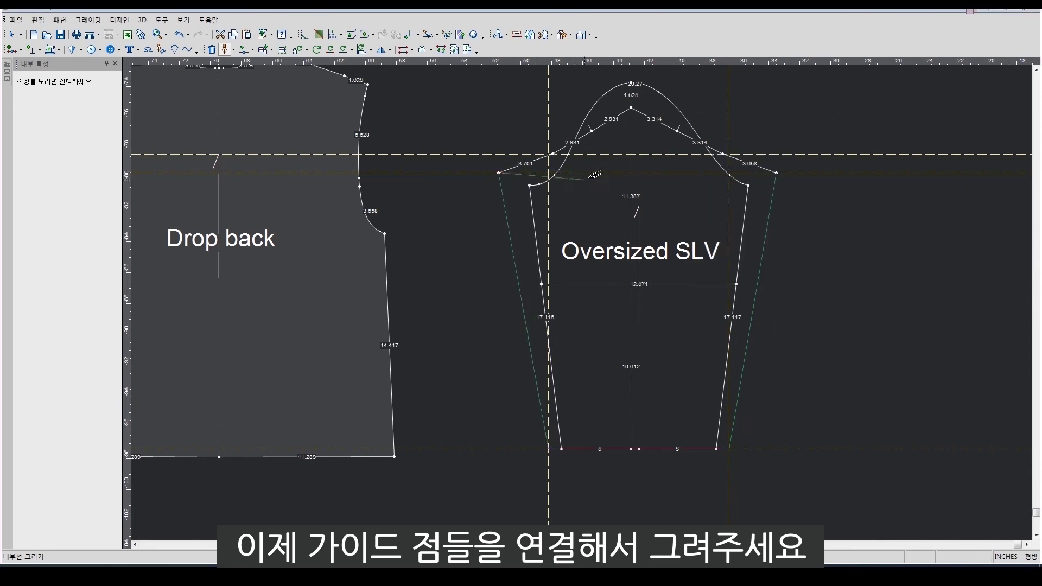
pyautogui.scroll(1, 513, 176)
pyautogui.scroll(1, 512, 176)
pyautogui.click(567, 210)
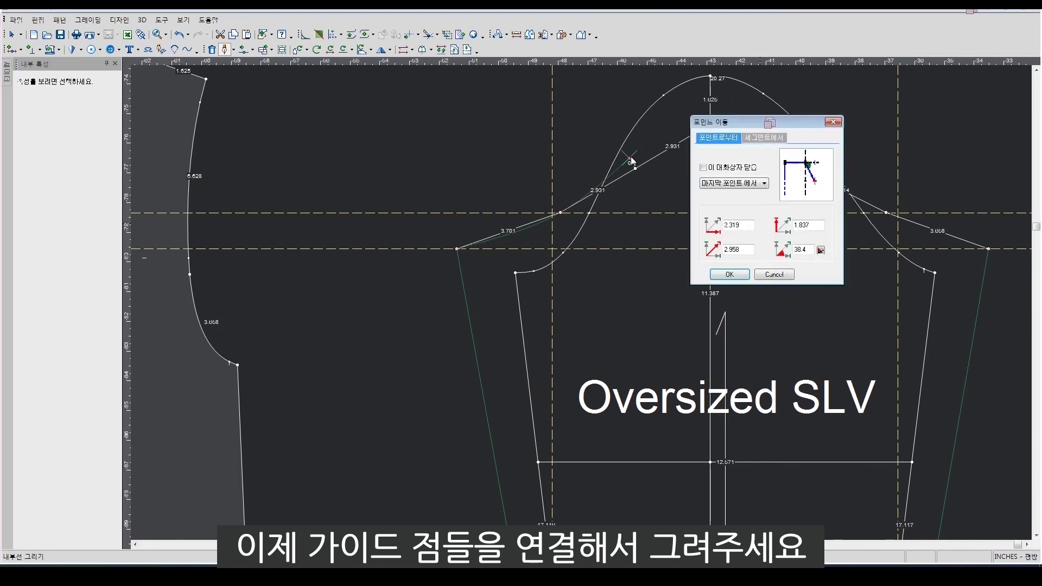
pyautogui.press('Return')
# - Draw the lowered cap curve through the apex, 0.4 mark and guide points, then finish digitizing
pyautogui.click(711, 125)
pyautogui.press('Return')
pyautogui.click(805, 157)
pyautogui.press('Return')
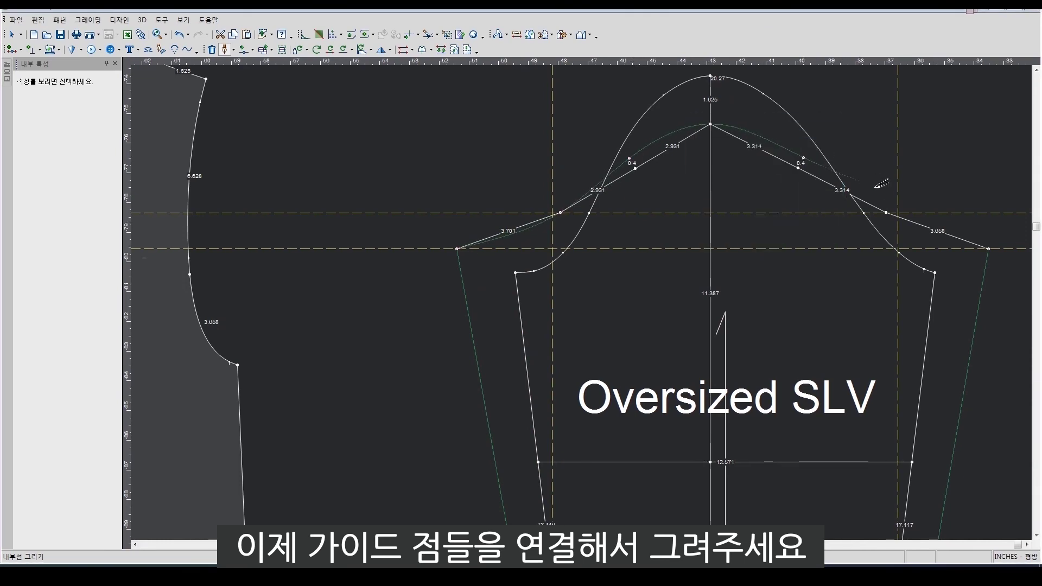
pyautogui.click(887, 212)
pyautogui.press('Return')
pyautogui.click(989, 249)
pyautogui.press('Return')
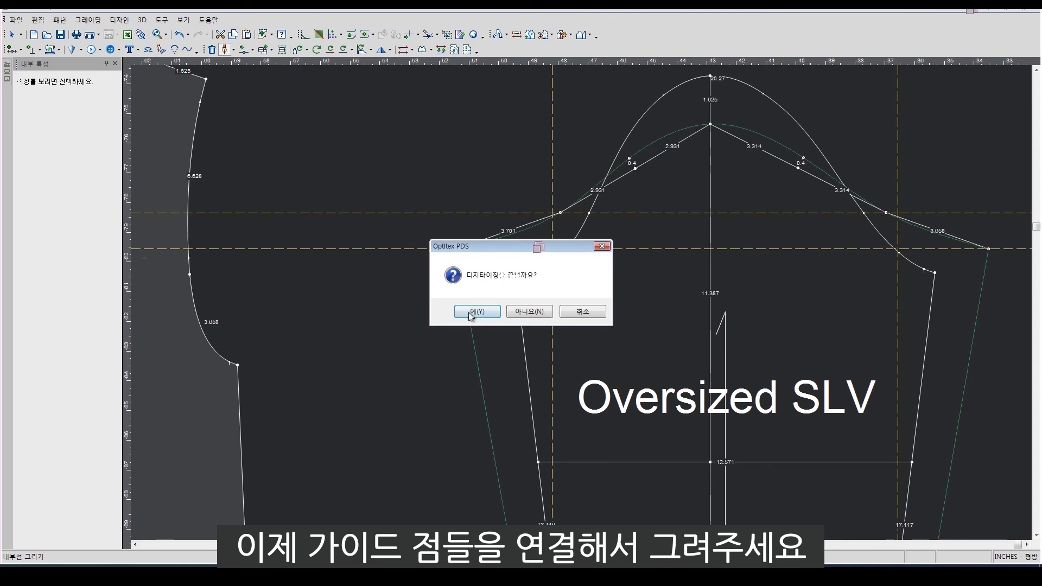
pyautogui.click(471, 312)
pyautogui.rightClick(898, 114)
pyautogui.click(912, 123)
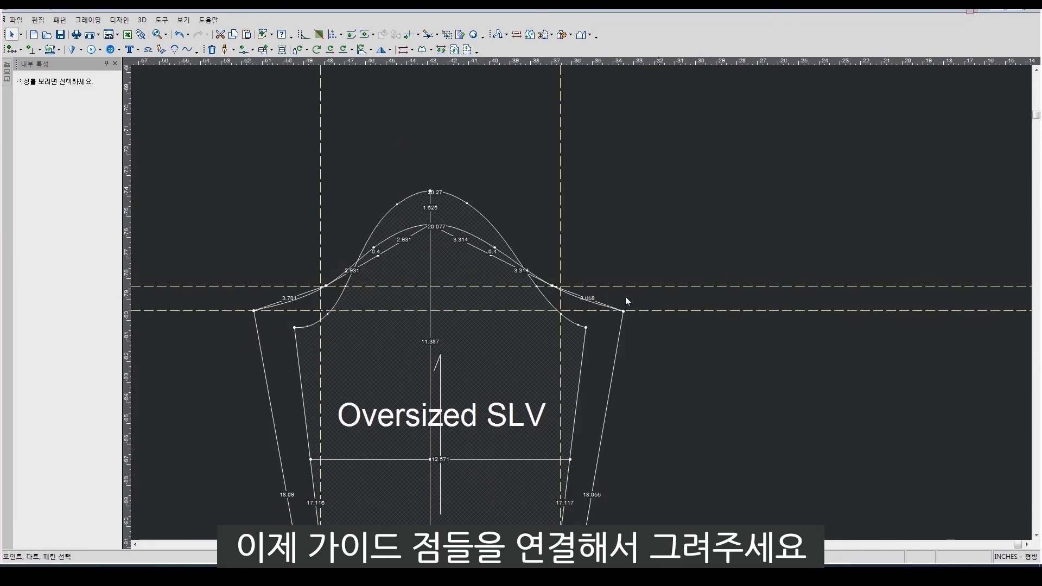
# - Trace the new left seam and cap lines into a separate new sleeve piece
pyautogui.scroll(-3, 627, 300)
pyautogui.click(521, 254)
pyautogui.rightClick(515, 141)
pyautogui.click(543, 145)
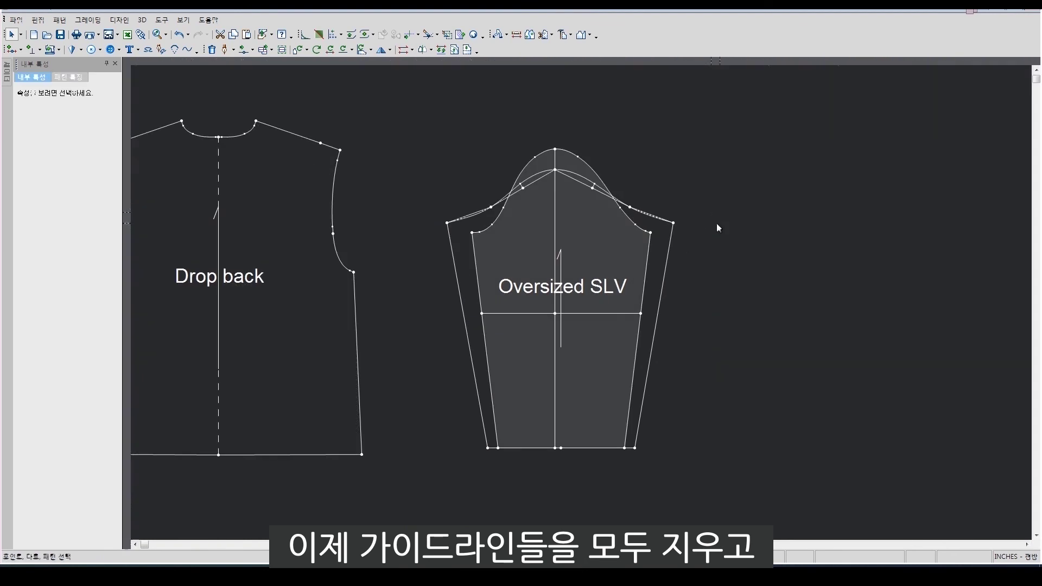
pyautogui.press('t')
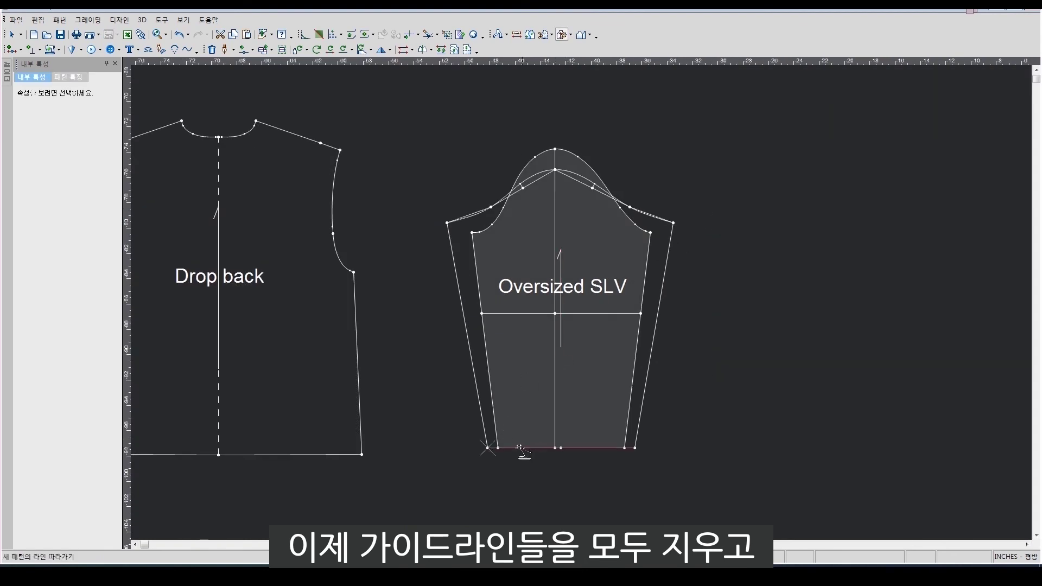
pyautogui.click(483, 404)
pyautogui.scroll(2, 537, 224)
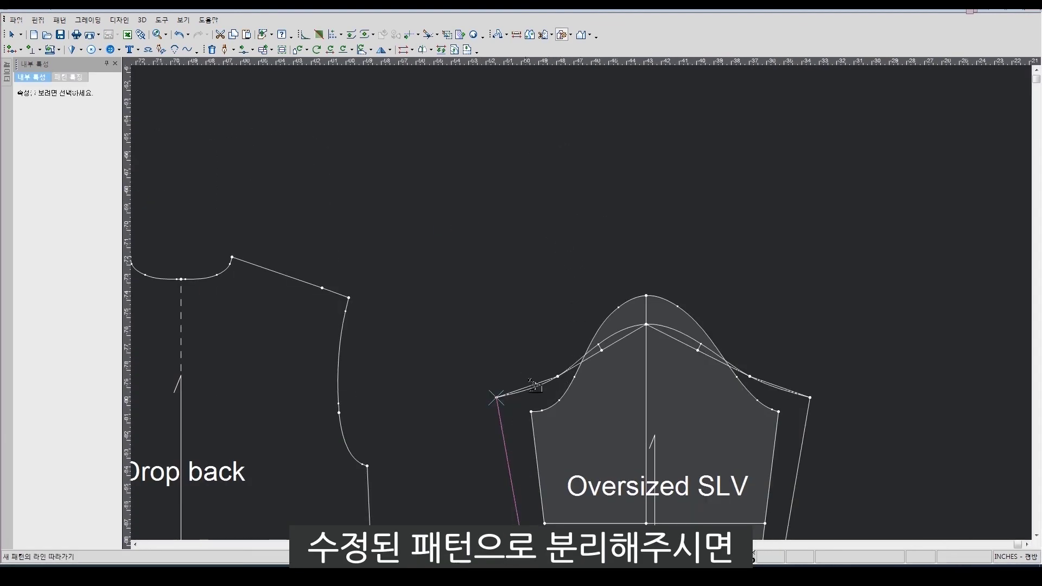
pyautogui.click(687, 337)
pyautogui.rightClick(800, 449)
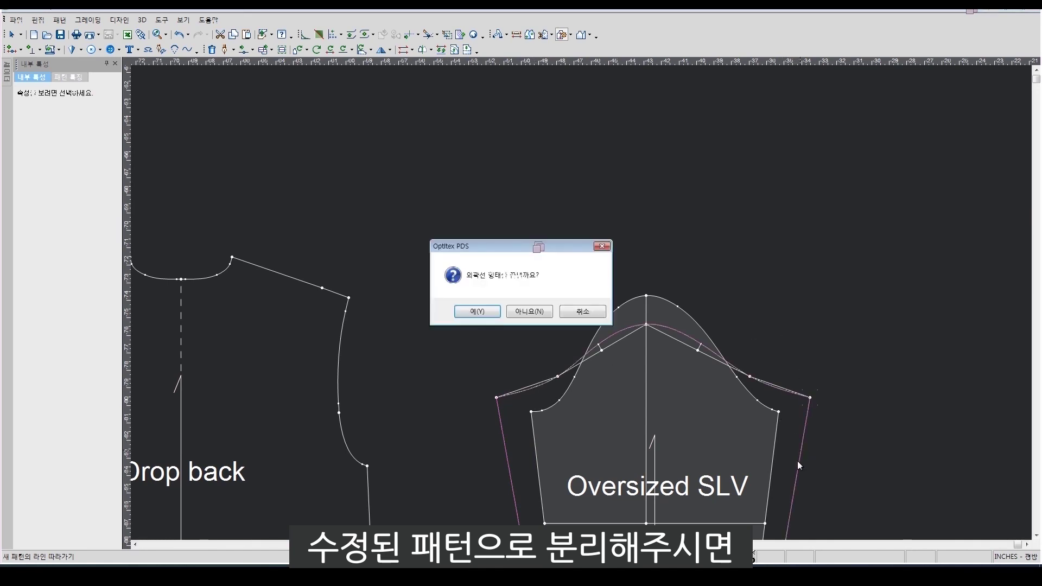
pyautogui.click(479, 319)
pyautogui.rightClick(773, 274)
pyautogui.click(777, 279)
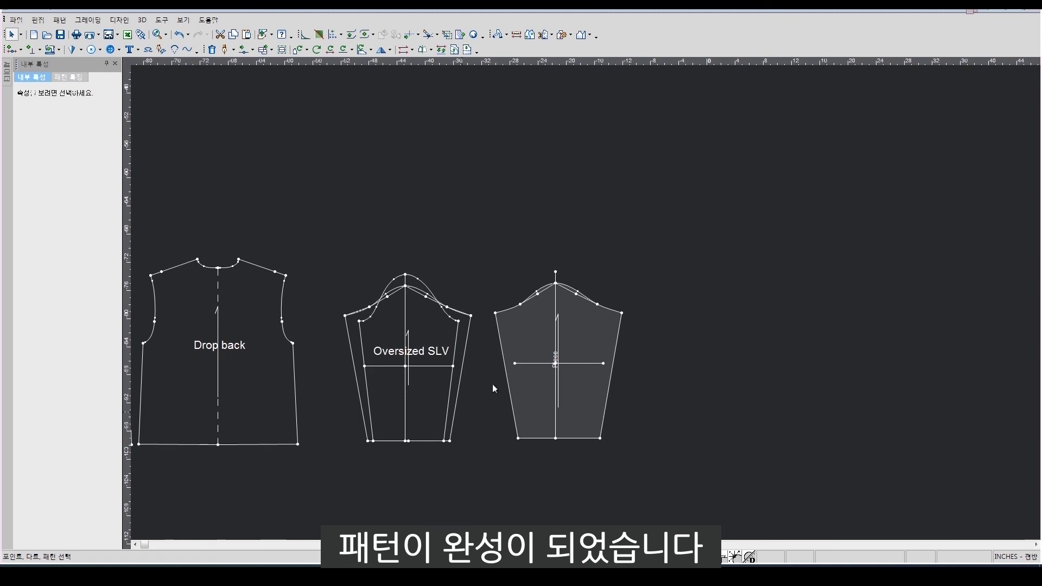
# - Place the new sleeve beside Oversized SLV and zoom out to show all four pieces
pyautogui.moveTo(530, 361)
pyautogui.mouseDown()
pyautogui.moveTo(518, 350)
pyautogui.moveTo(526, 333)
pyautogui.mouseUp()
pyautogui.scroll(1, 528, 334)
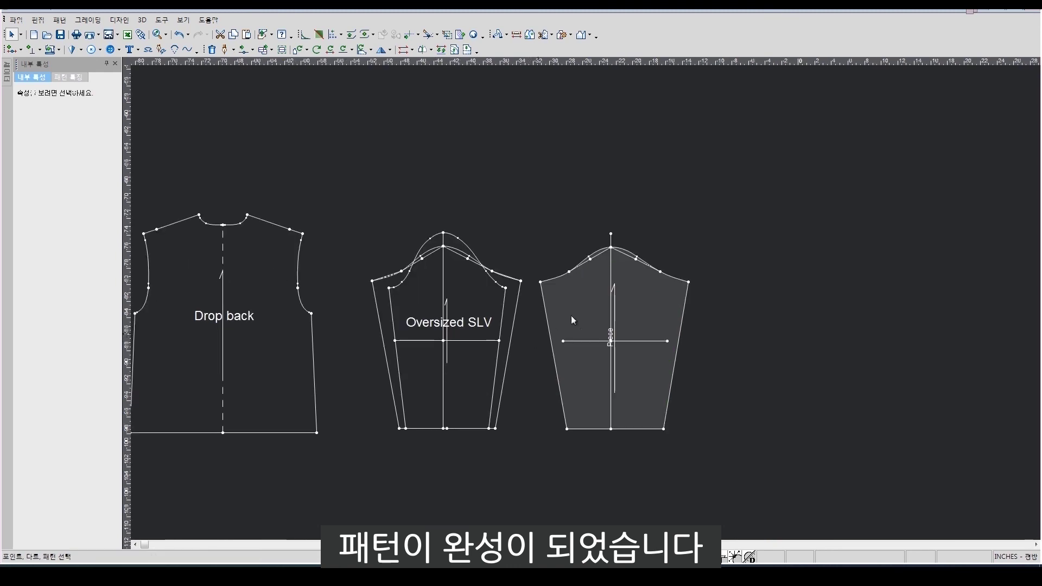
pyautogui.scroll(1, 559, 323)
pyautogui.scroll(1, 583, 302)
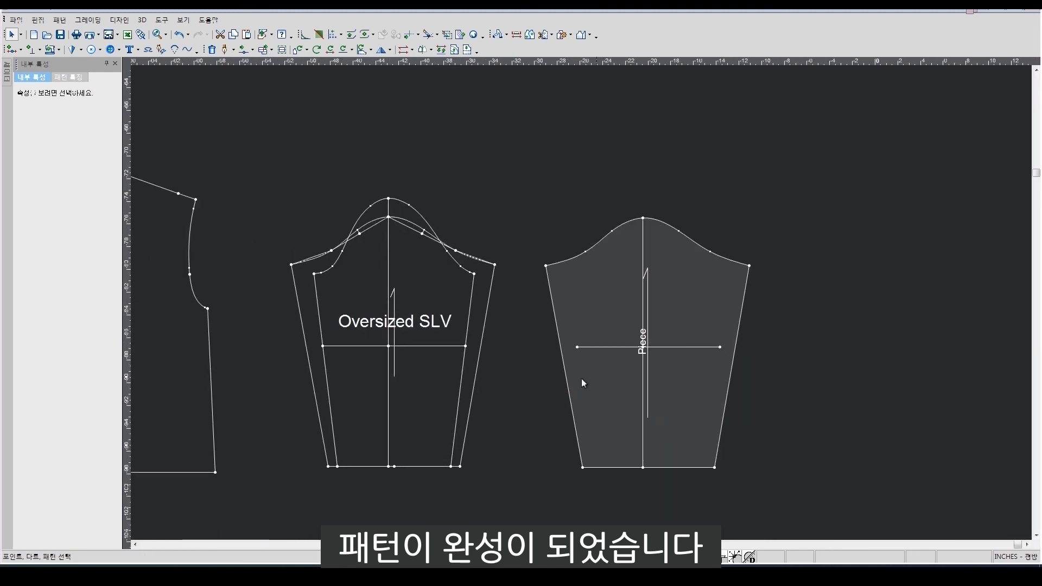
pyautogui.scroll(-5, 542, 265)
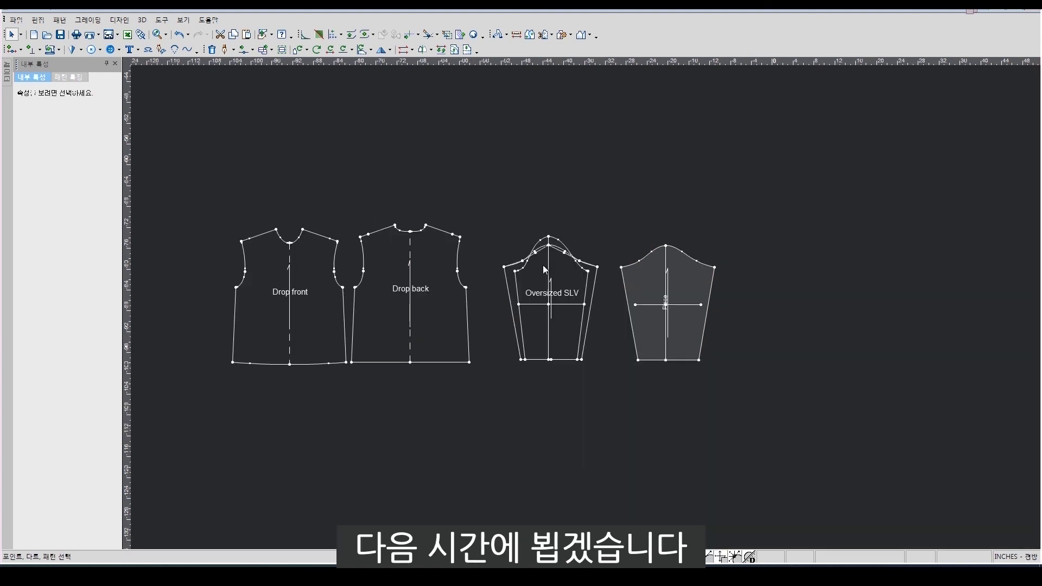